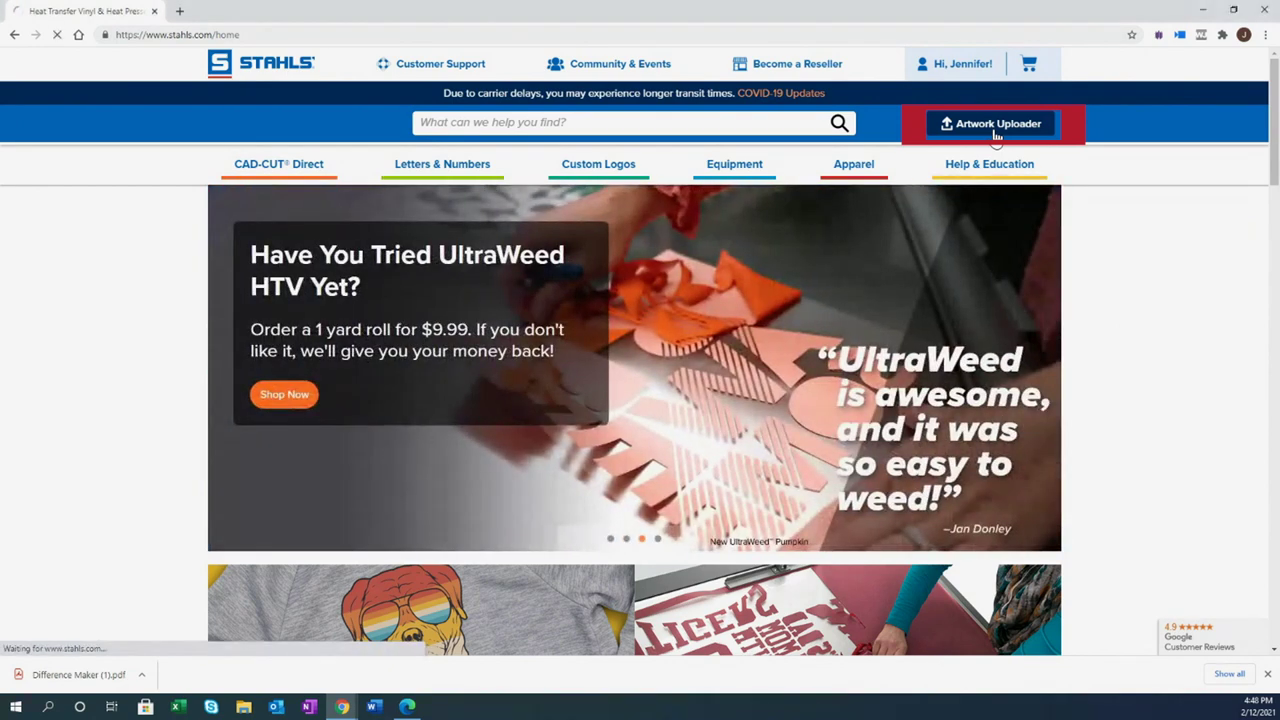
Step: Open the Artwork Uploader and attach the Difference Maker (1) PDF from the Downloads folder
left_click(996, 124)
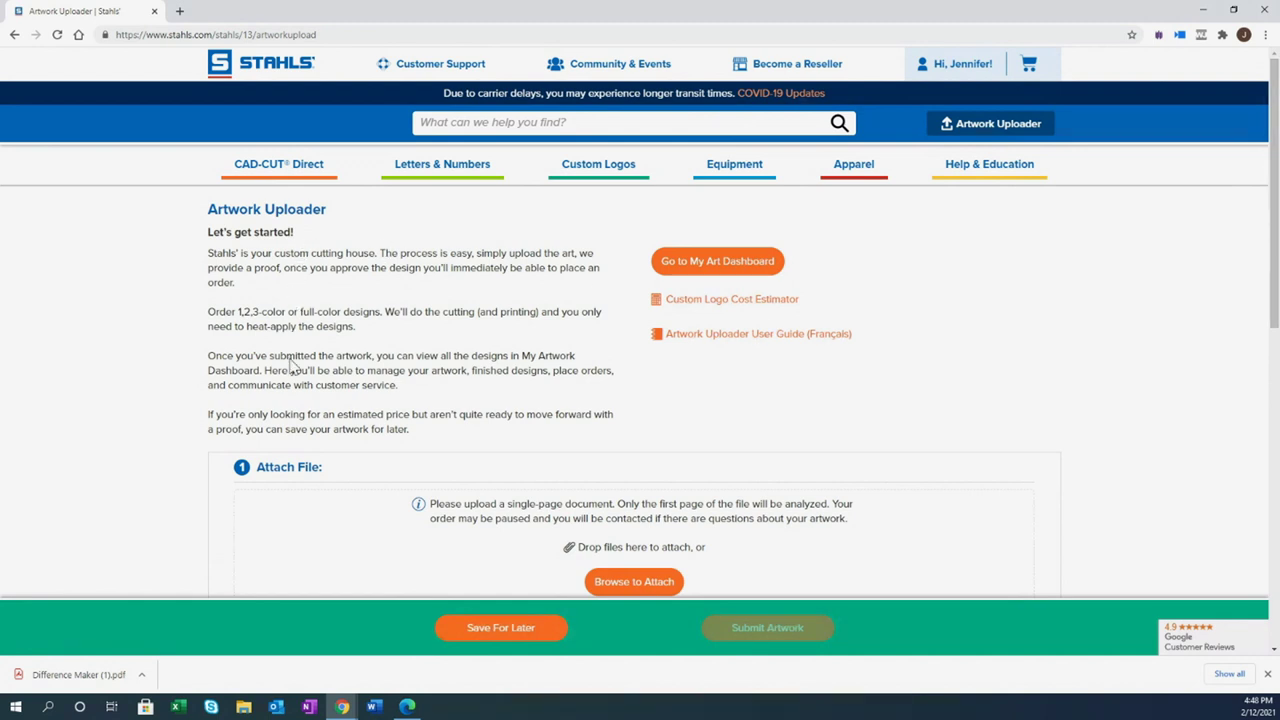
left_click_drag(1275, 120, 1260, 282)
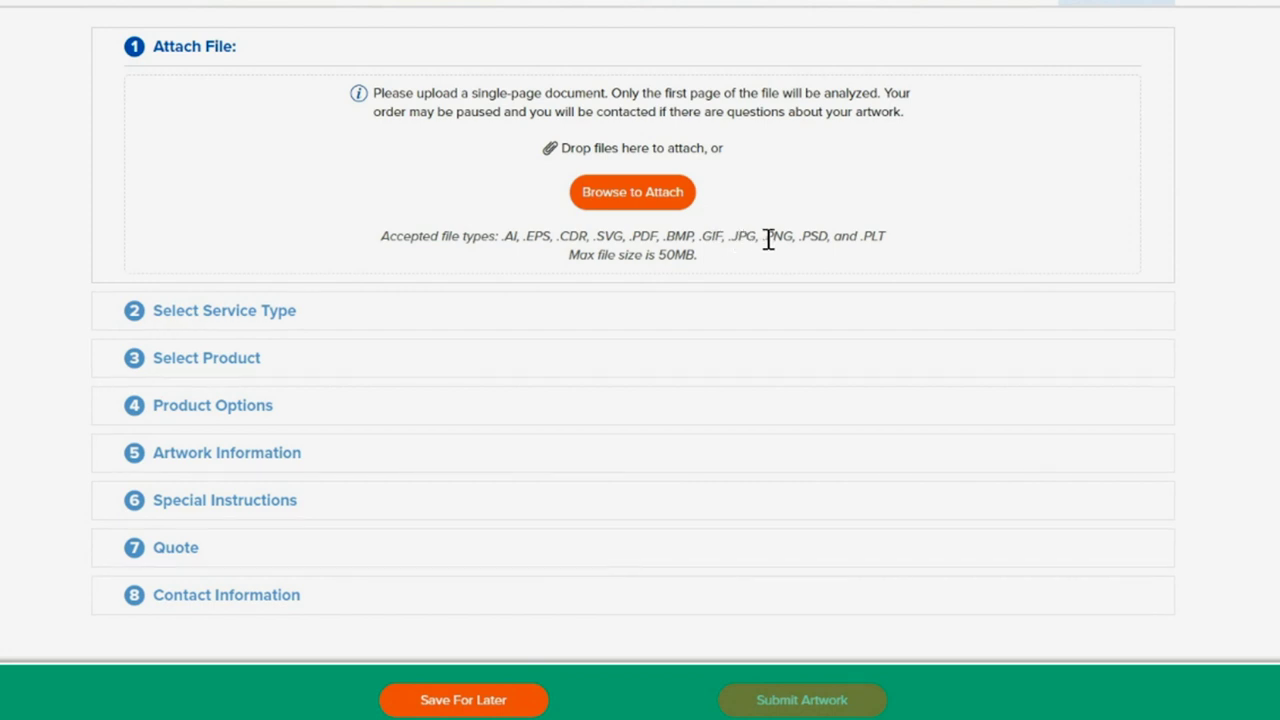
left_click(646, 199)
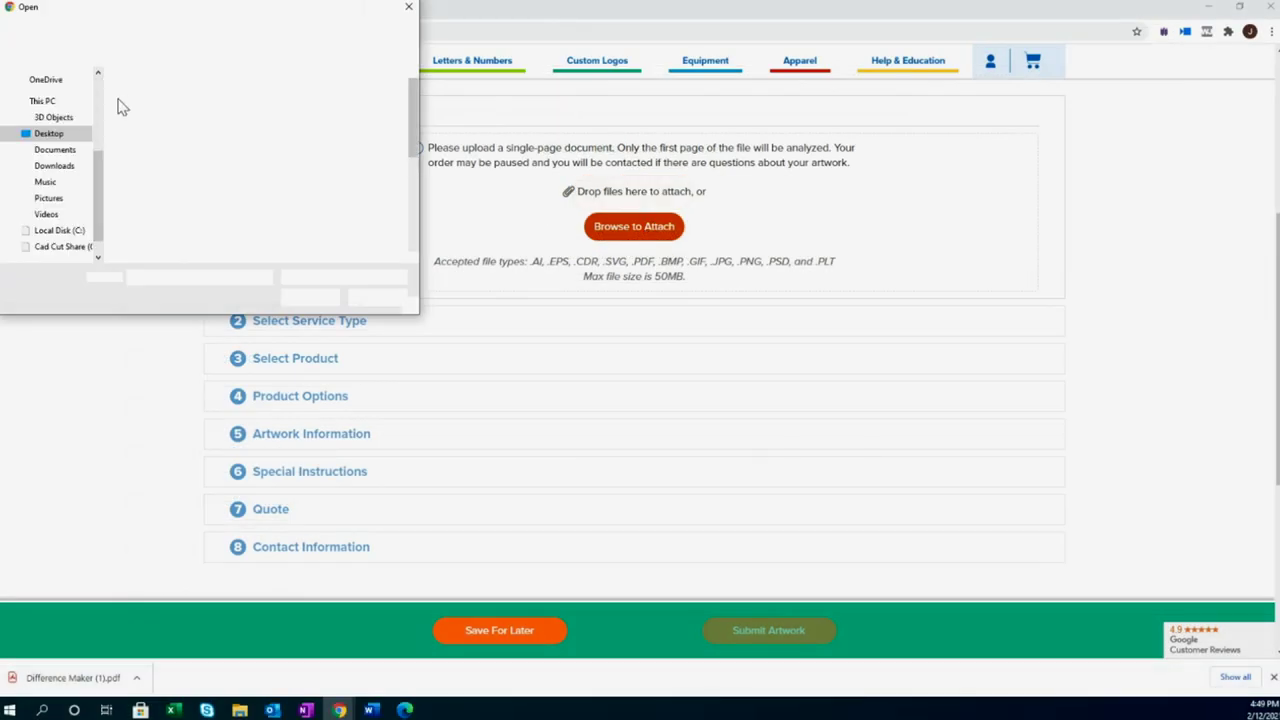
left_click(58, 167)
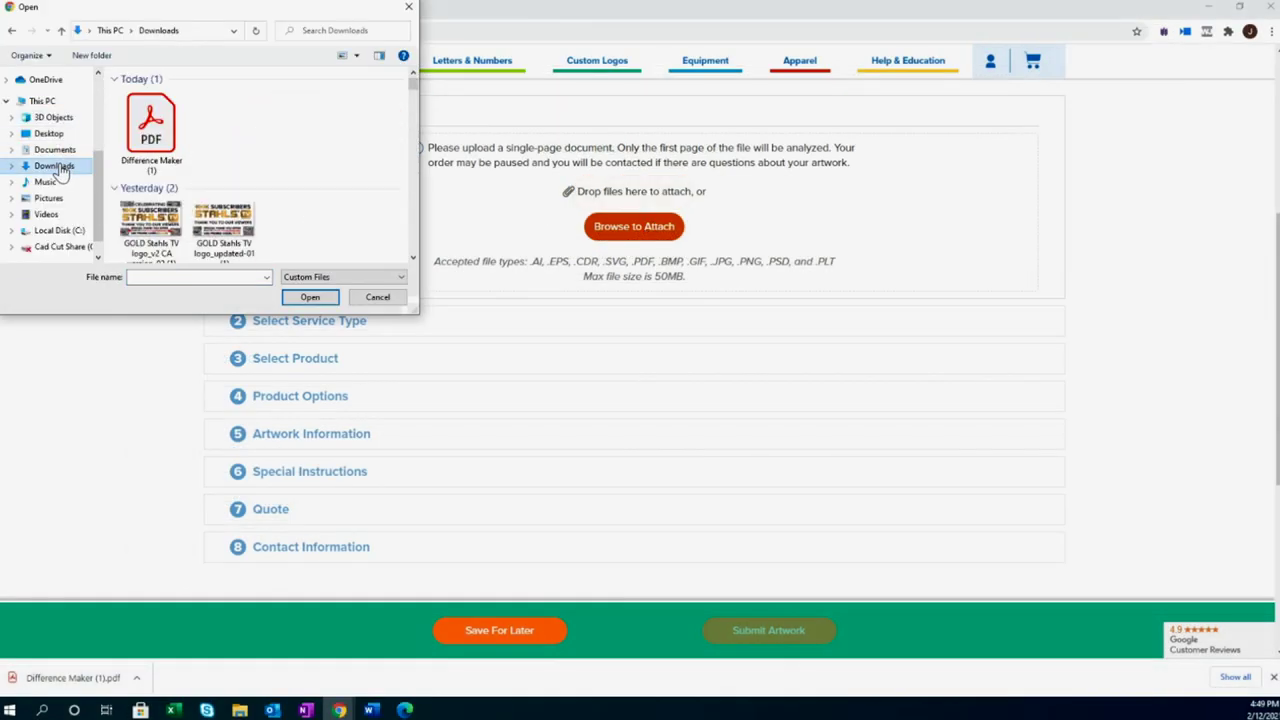
double_click(138, 141)
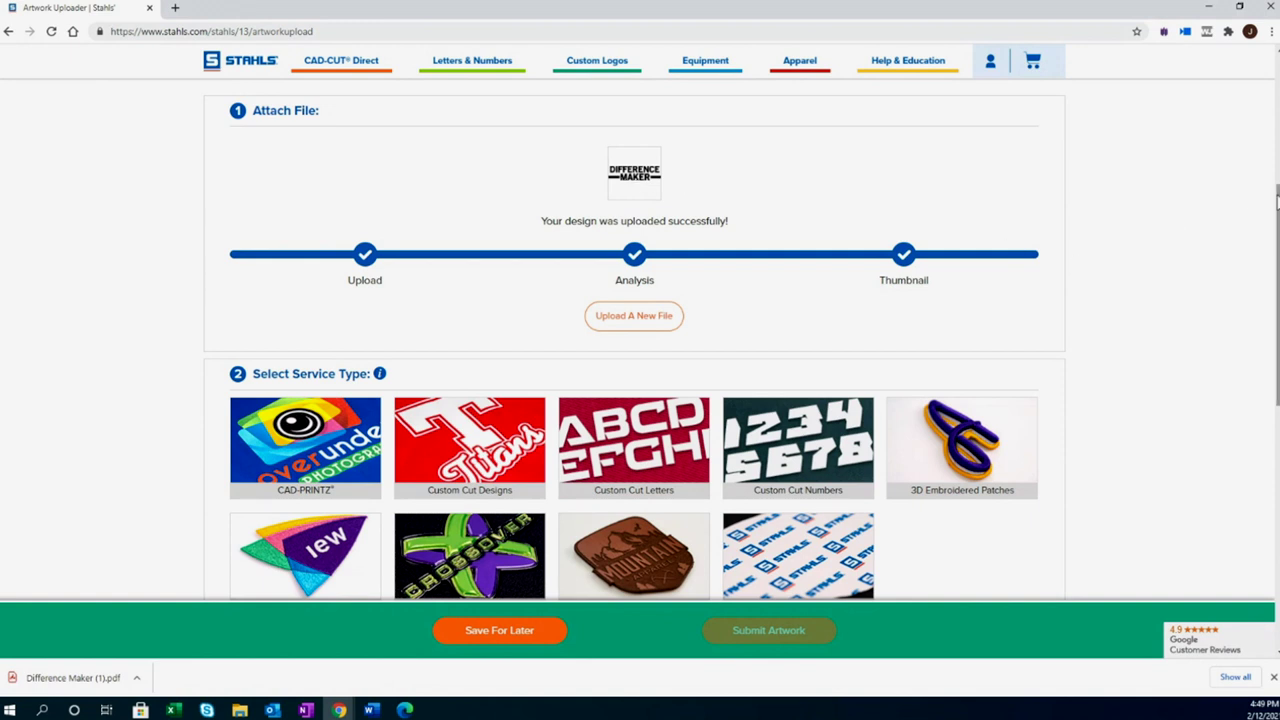
Step: Select Custom Cut Designs as the service type and CAD-CUT Designs as the product
left_click_drag(1276, 203, 1270, 270)
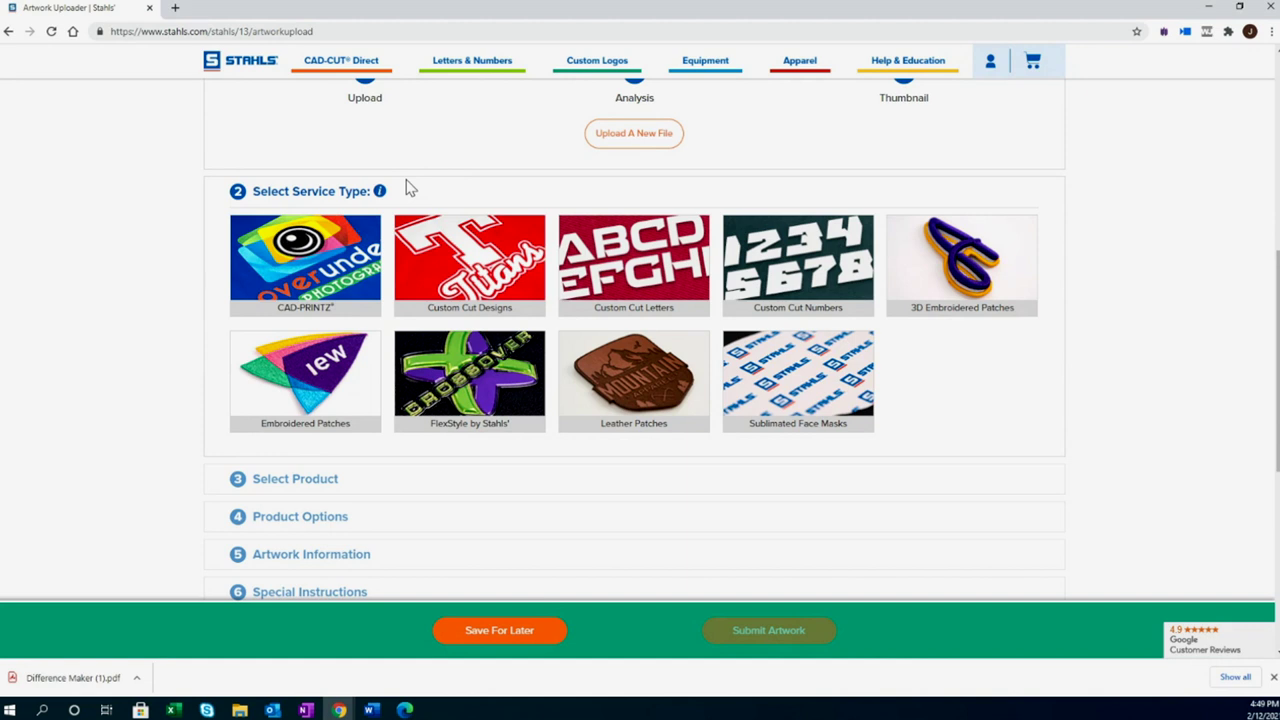
left_click(508, 280)
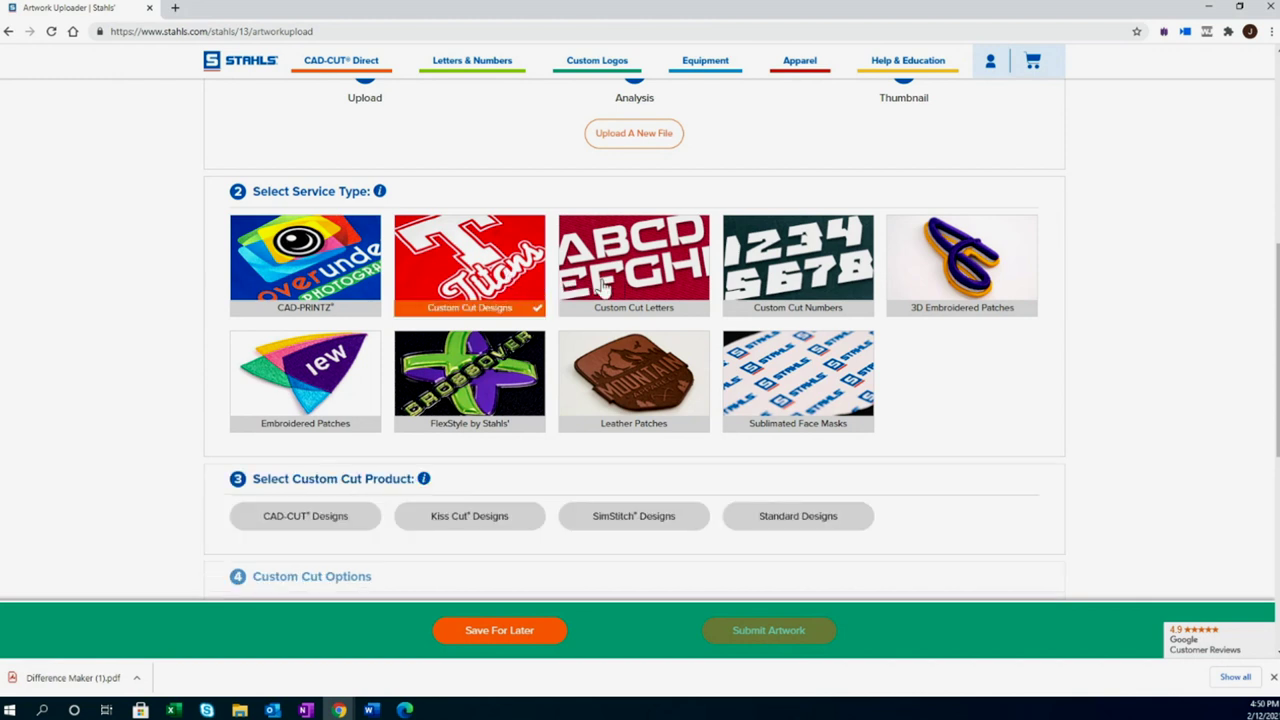
scroll(1274, 340, "down", 2)
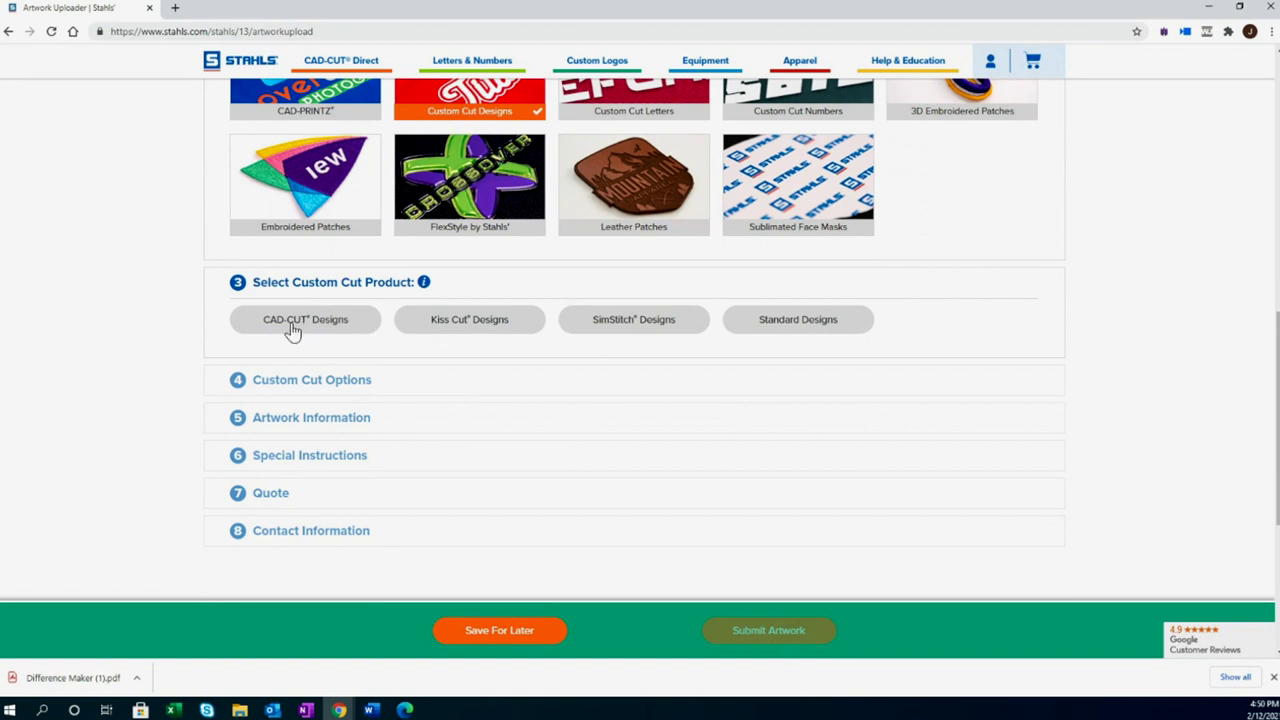
left_click(292, 328)
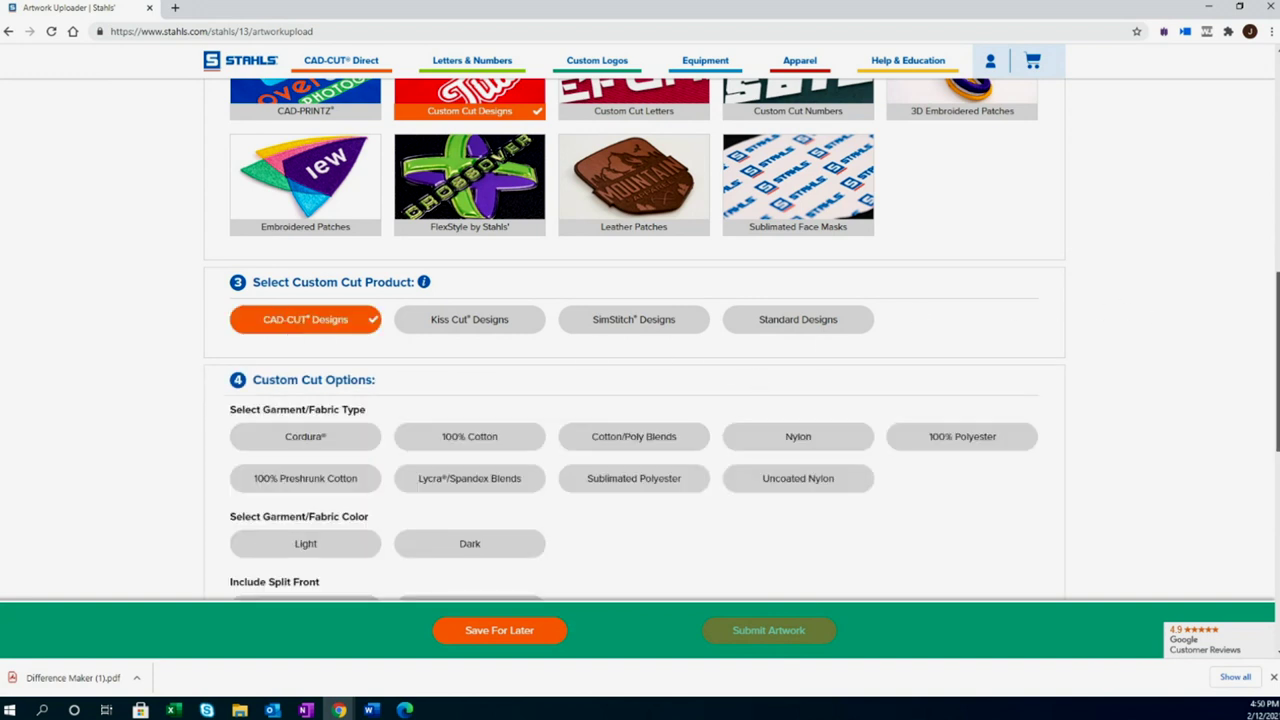
Step: Set the custom cut options to 100% Cotton, Dark fabric, no split front and 1 color/material
scroll(1274, 362, "down", 2)
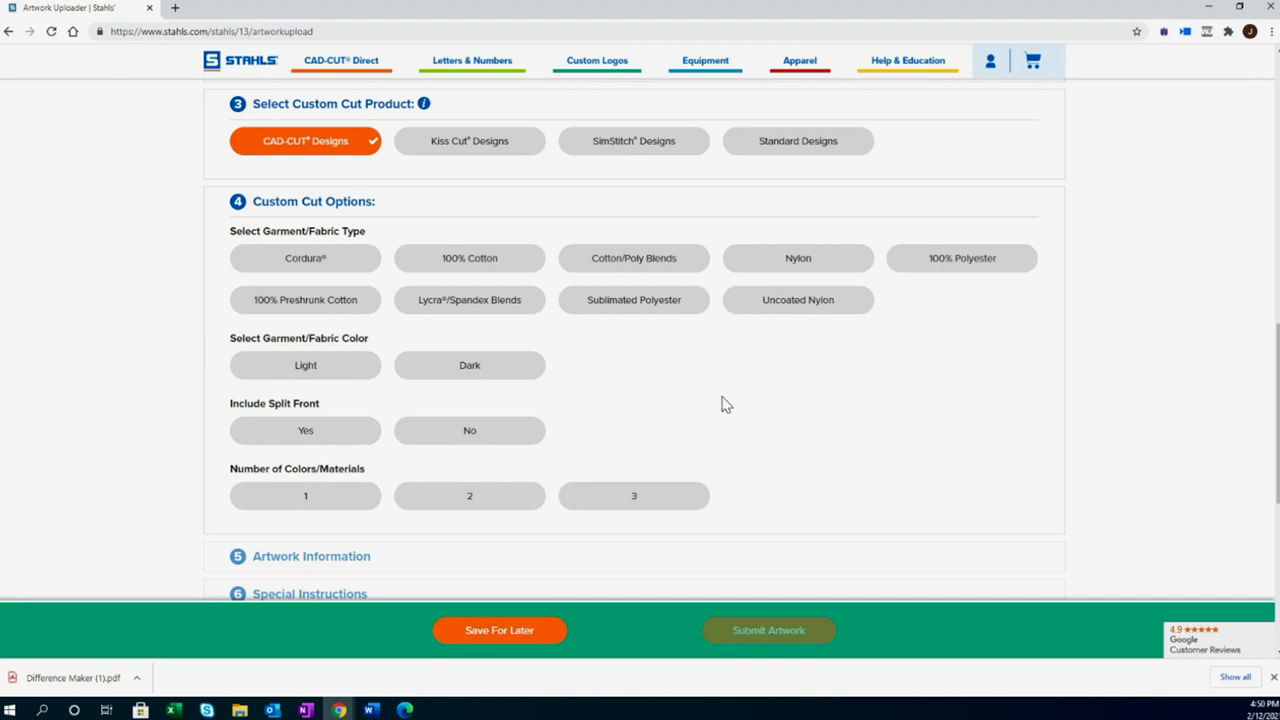
left_click(498, 268)
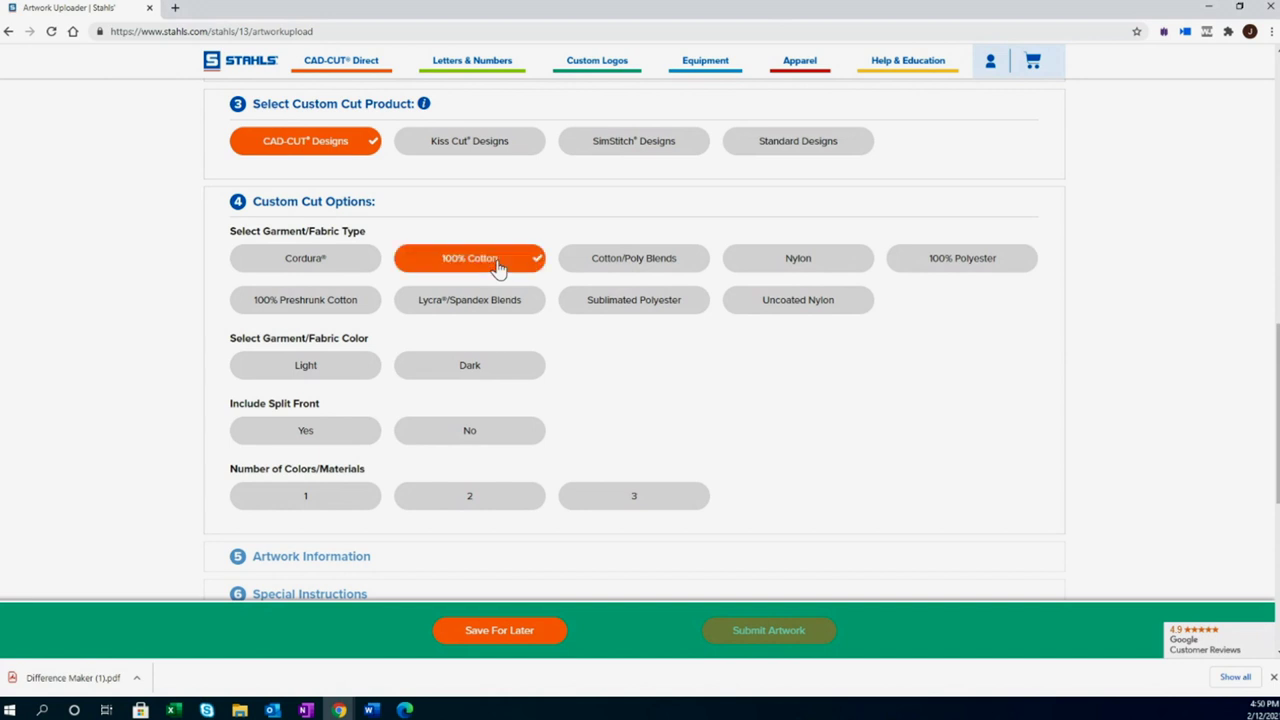
scroll(1277, 378, "down", 1)
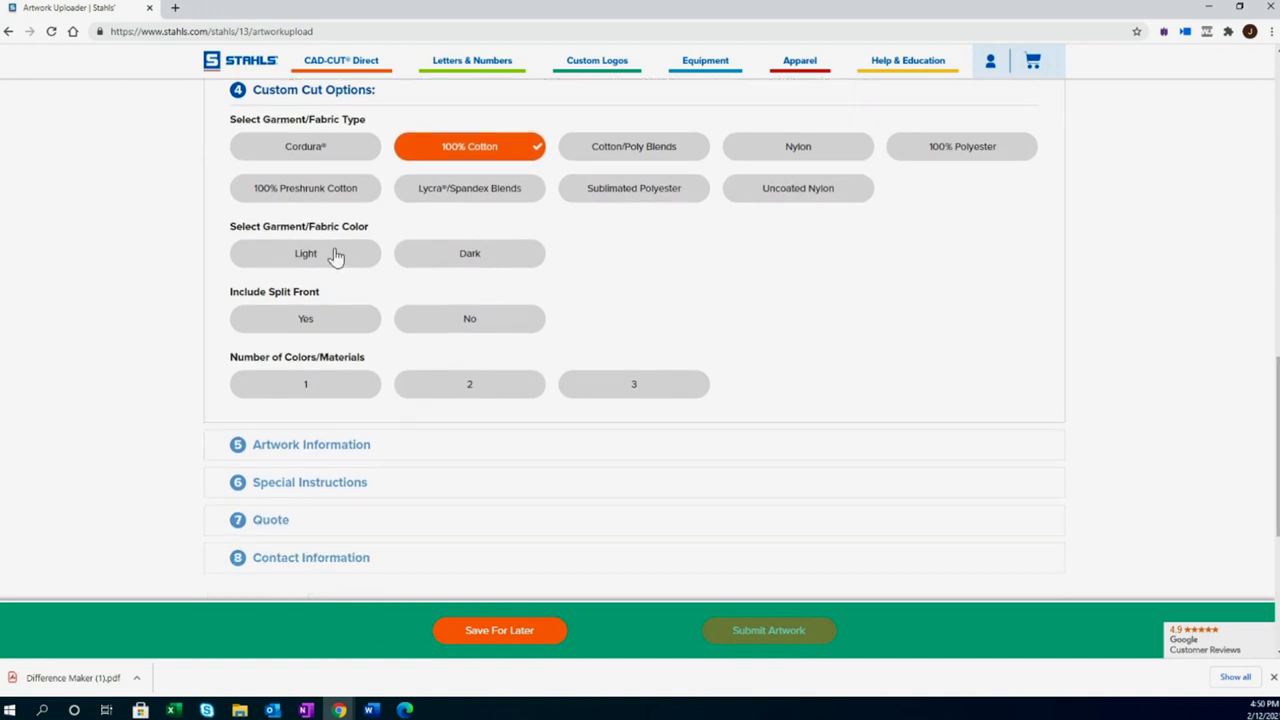
left_click(478, 260)
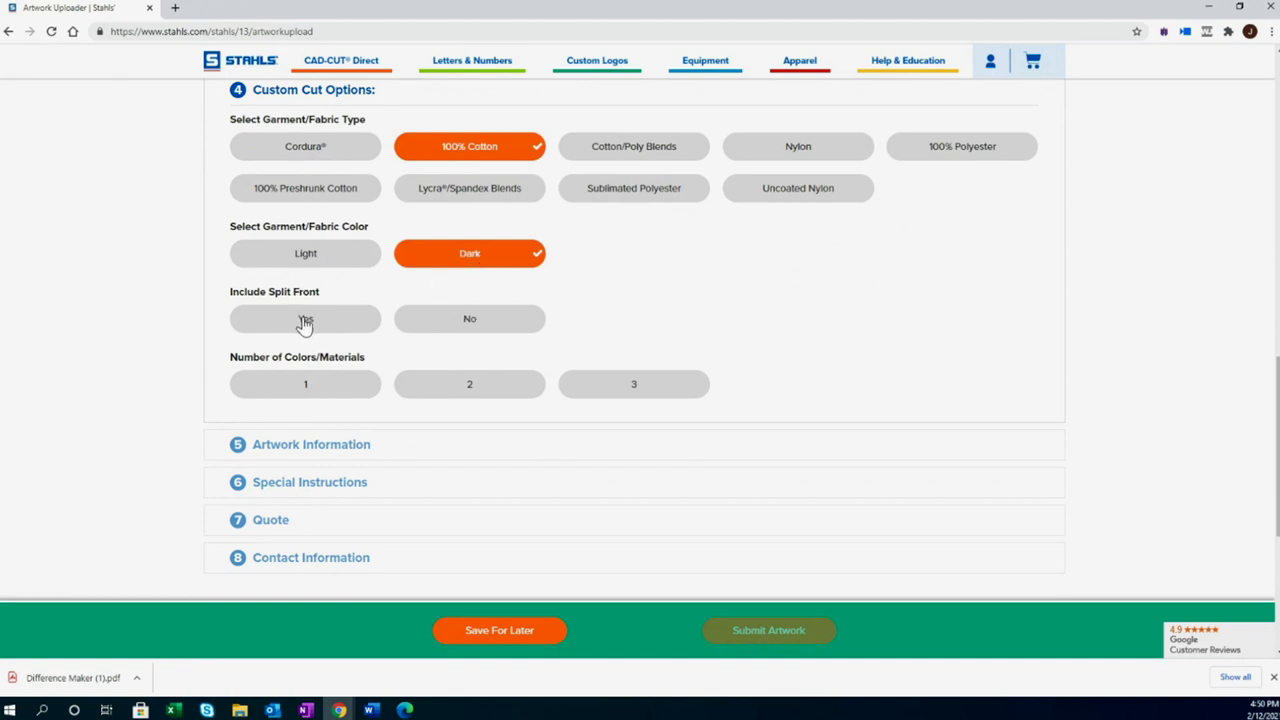
left_click(464, 320)
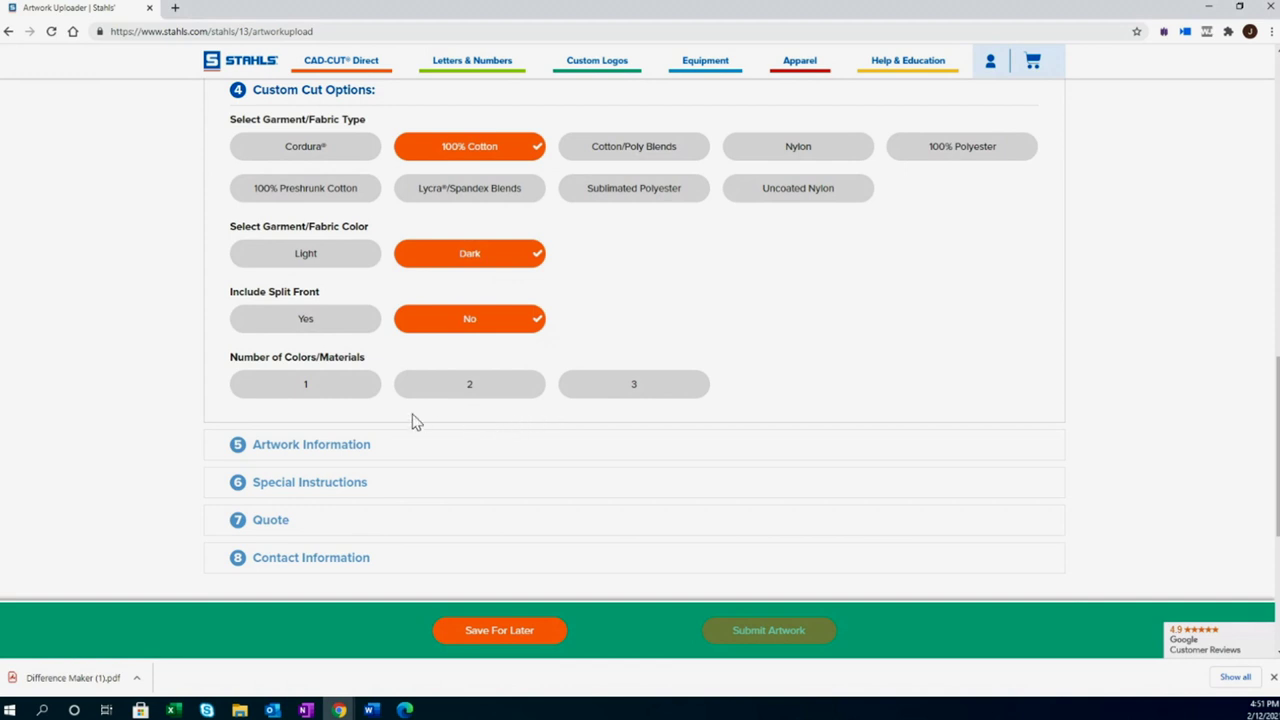
left_click(327, 392)
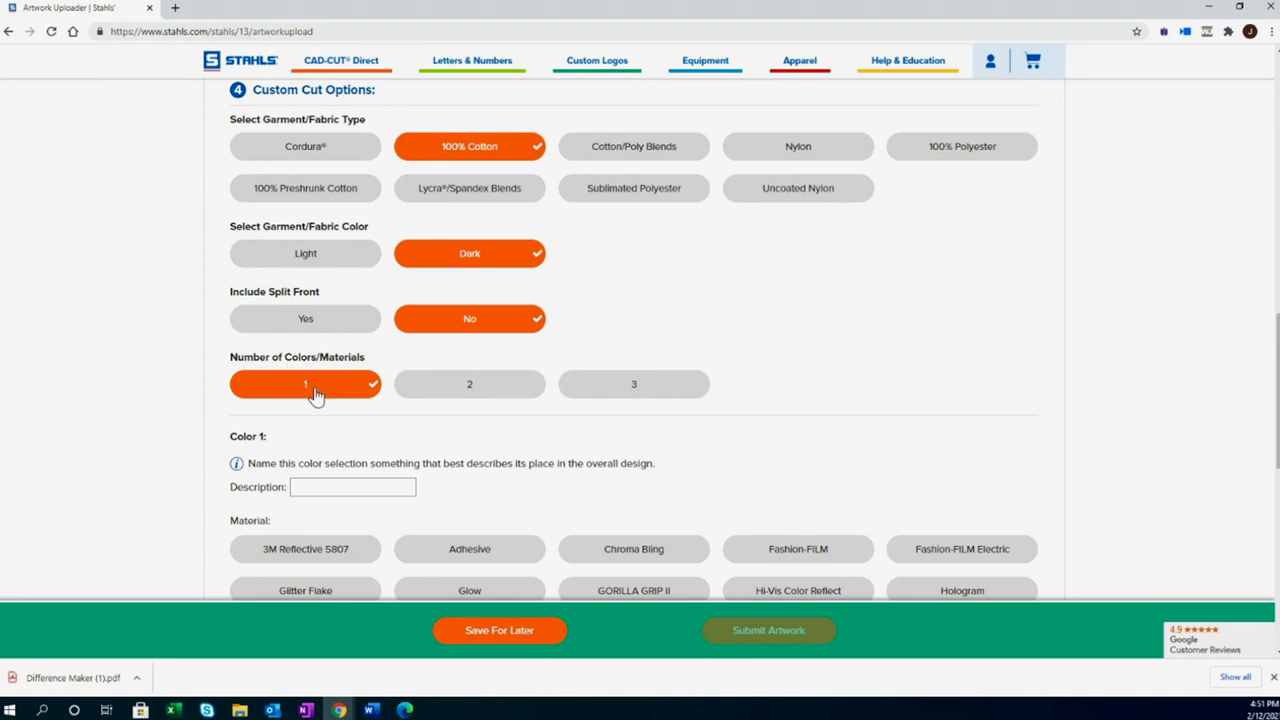
Step: Enter "Main color" as the description of Color 1
scroll(1240, 335, "down", 2)
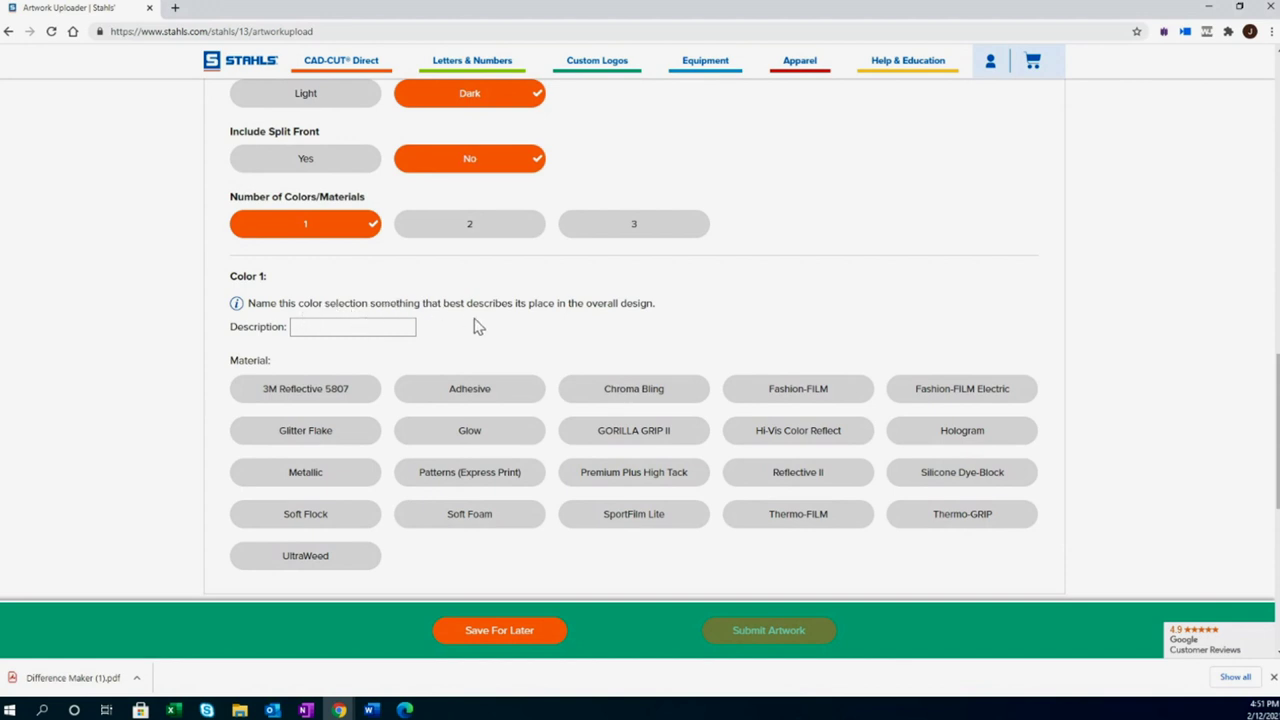
left_click(370, 326)
type("Main color")
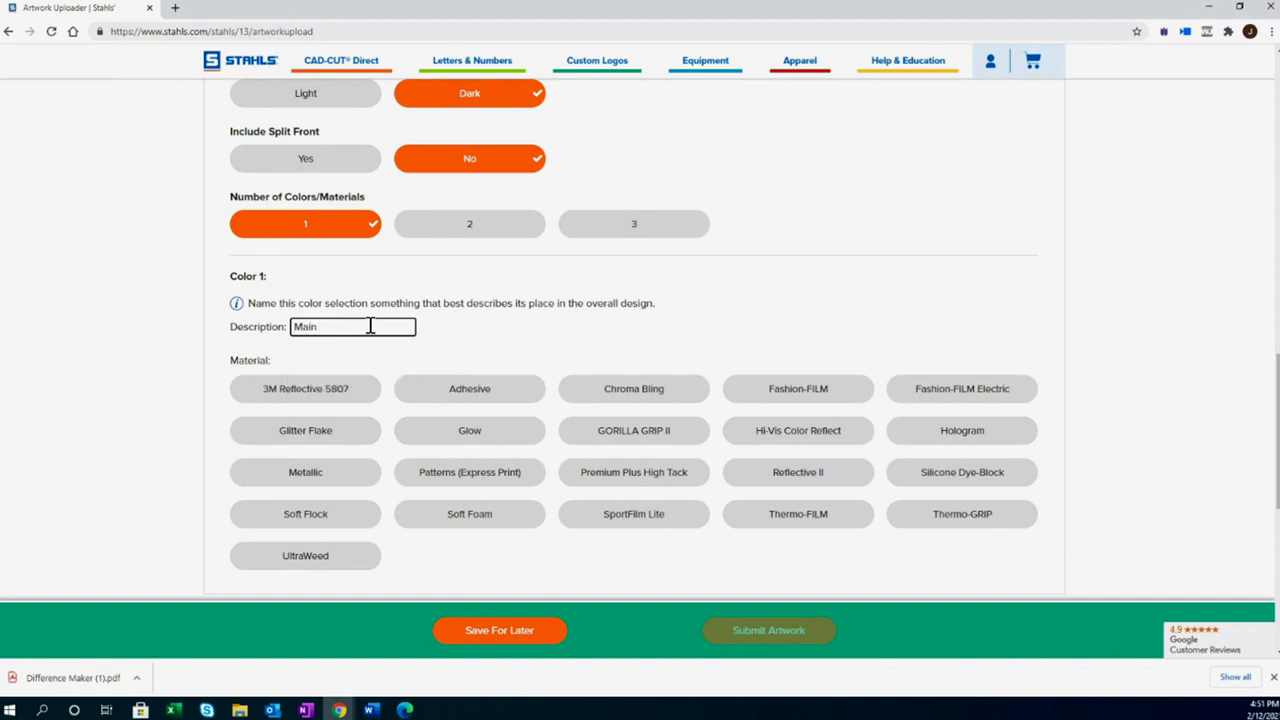
left_click(543, 344)
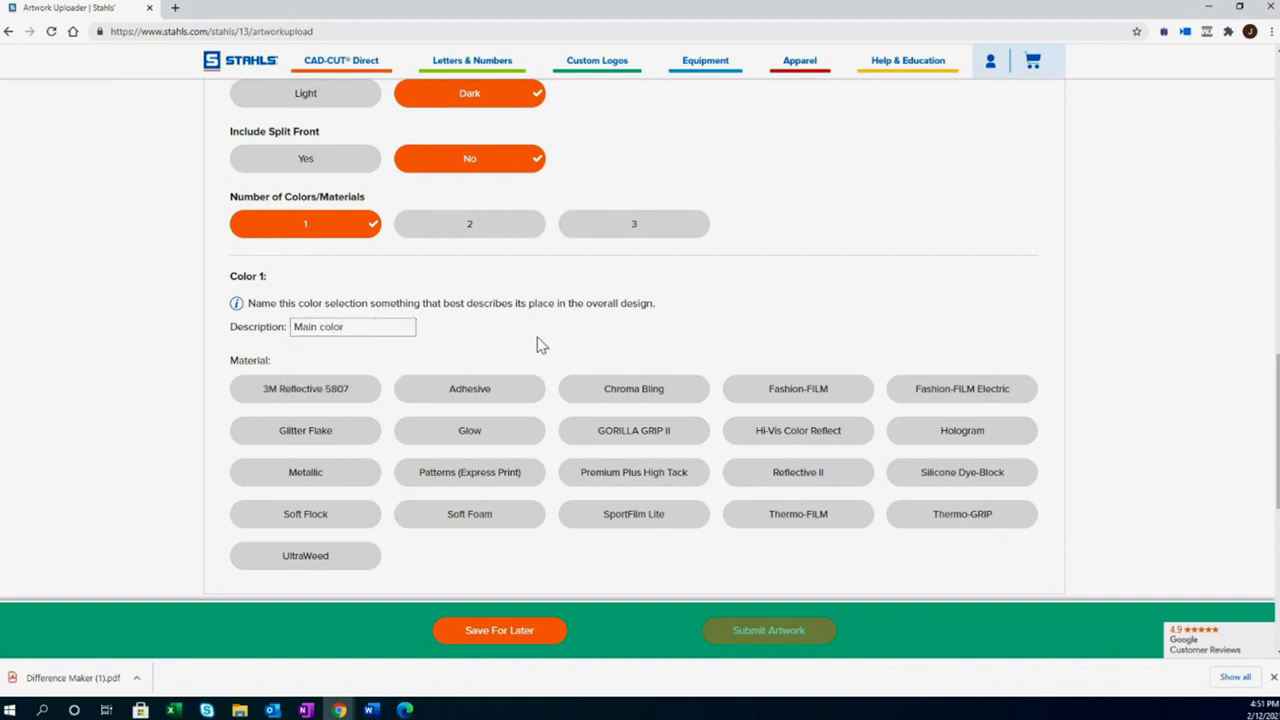
Step: Compare the material colors offered for Soft Foam and for UltraWeed
scroll(1276, 390, "down", 1)
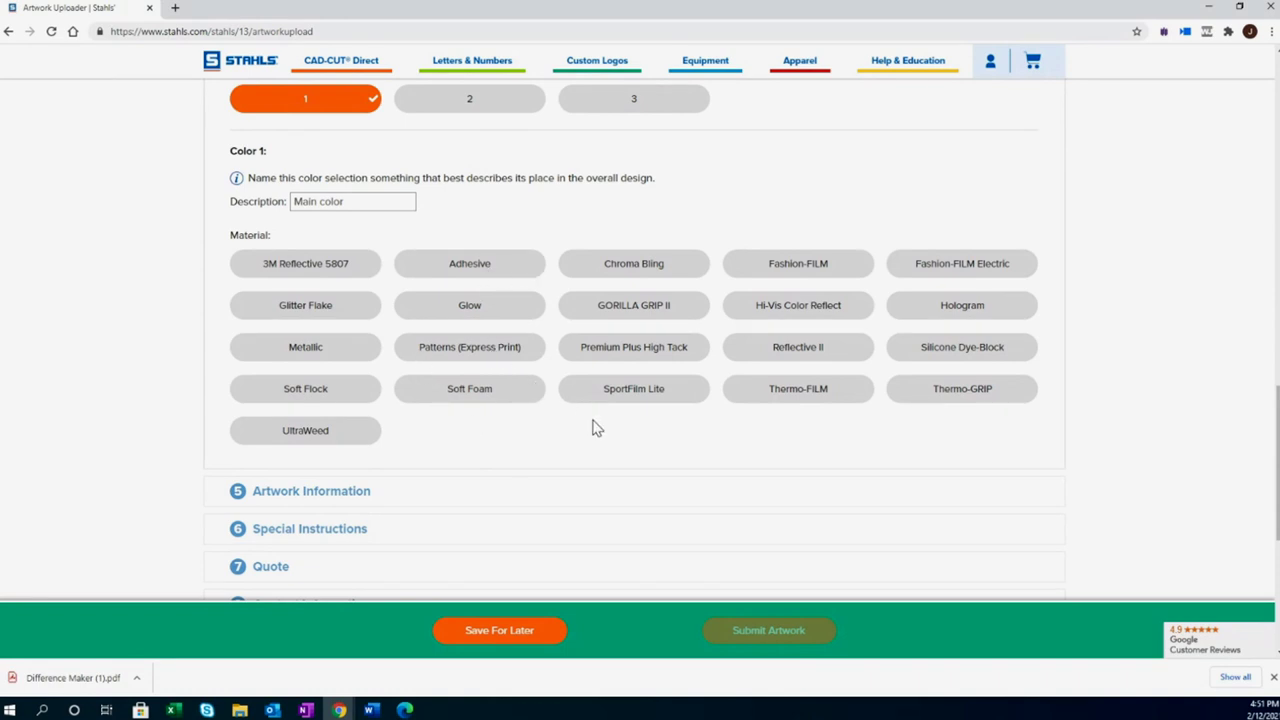
left_click(490, 403)
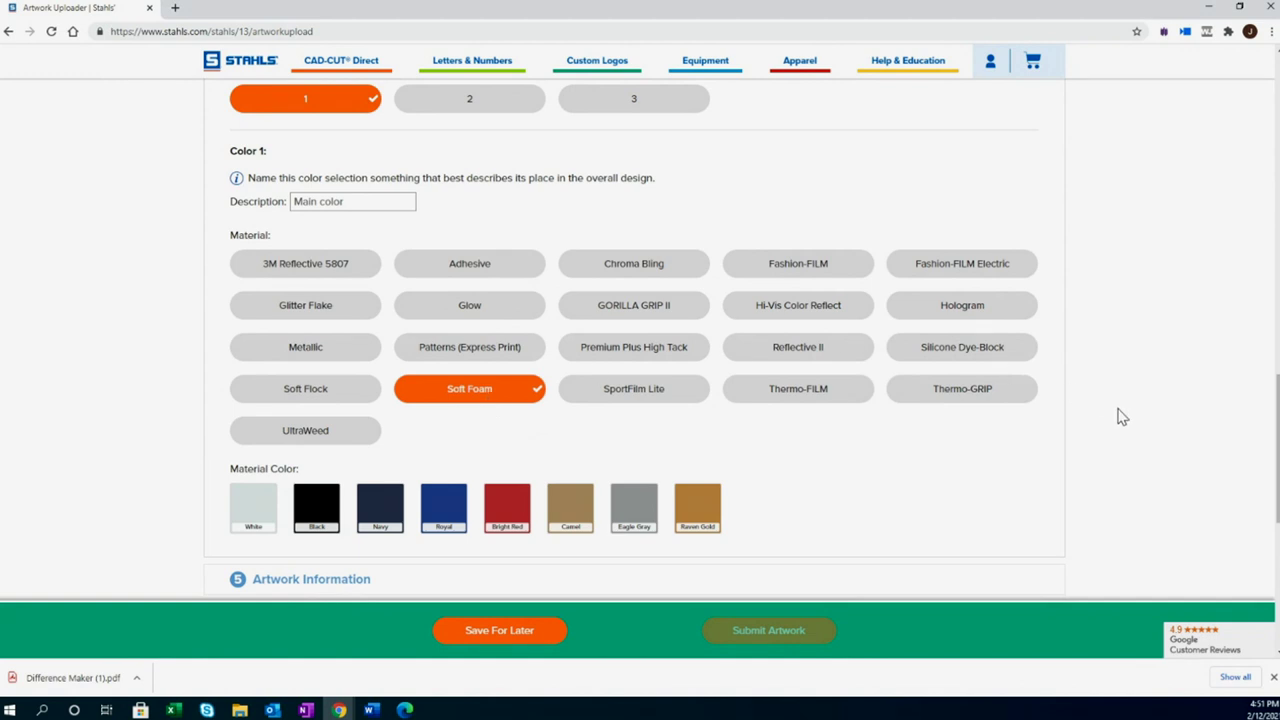
left_click_drag(1275, 402, 1276, 410)
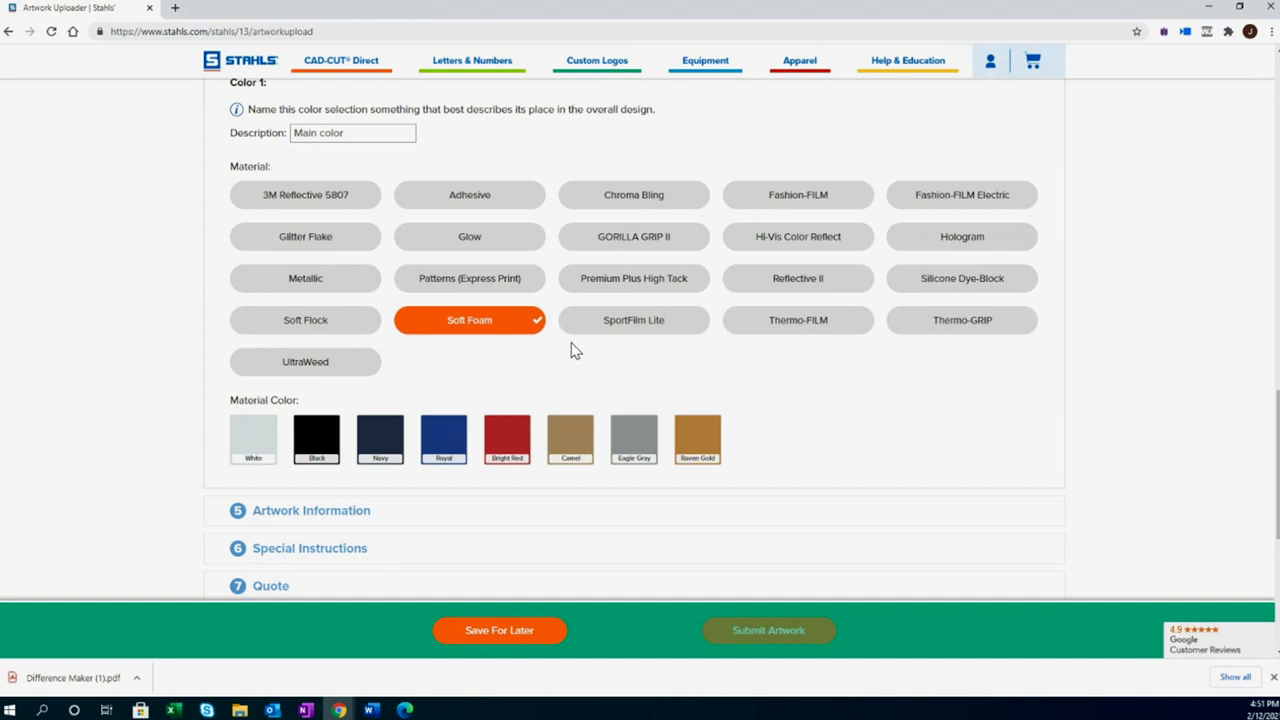
left_click(336, 363)
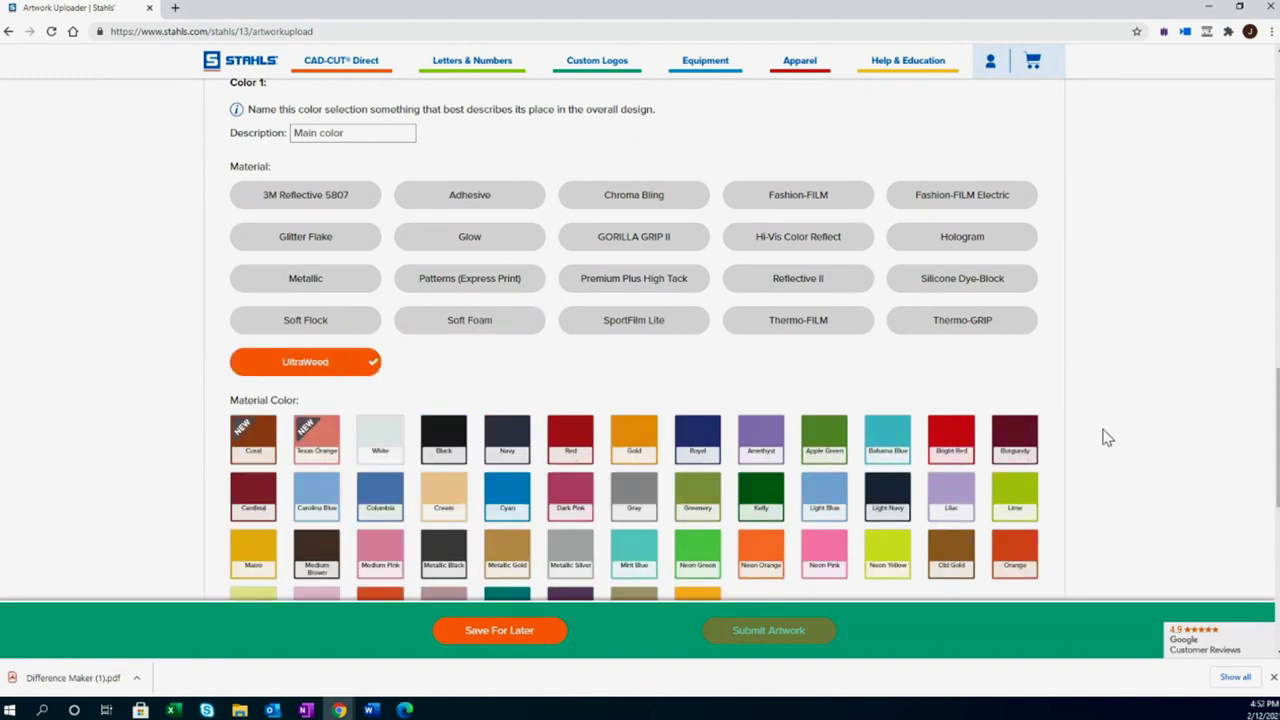
scroll(1275, 405, "down", 1)
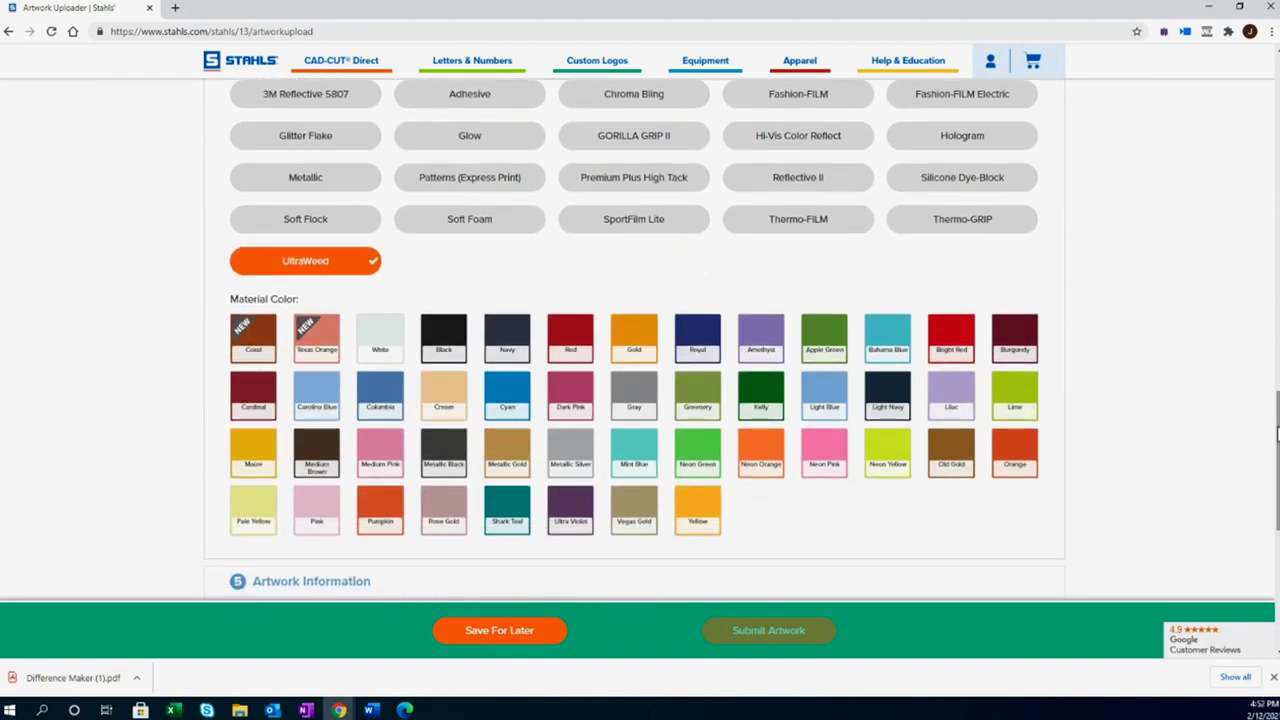
Step: Choose Soft Foam as the Color 1 material and White as its material color
left_click(470, 224)
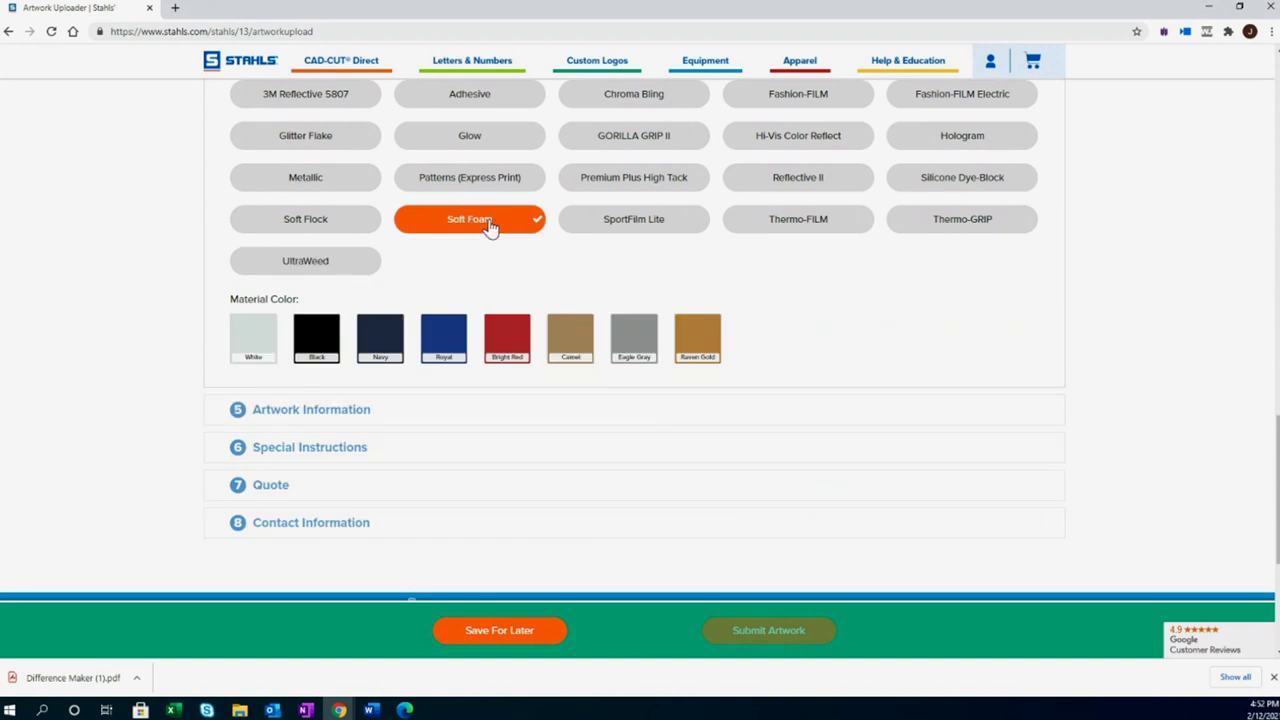
left_click(316, 336)
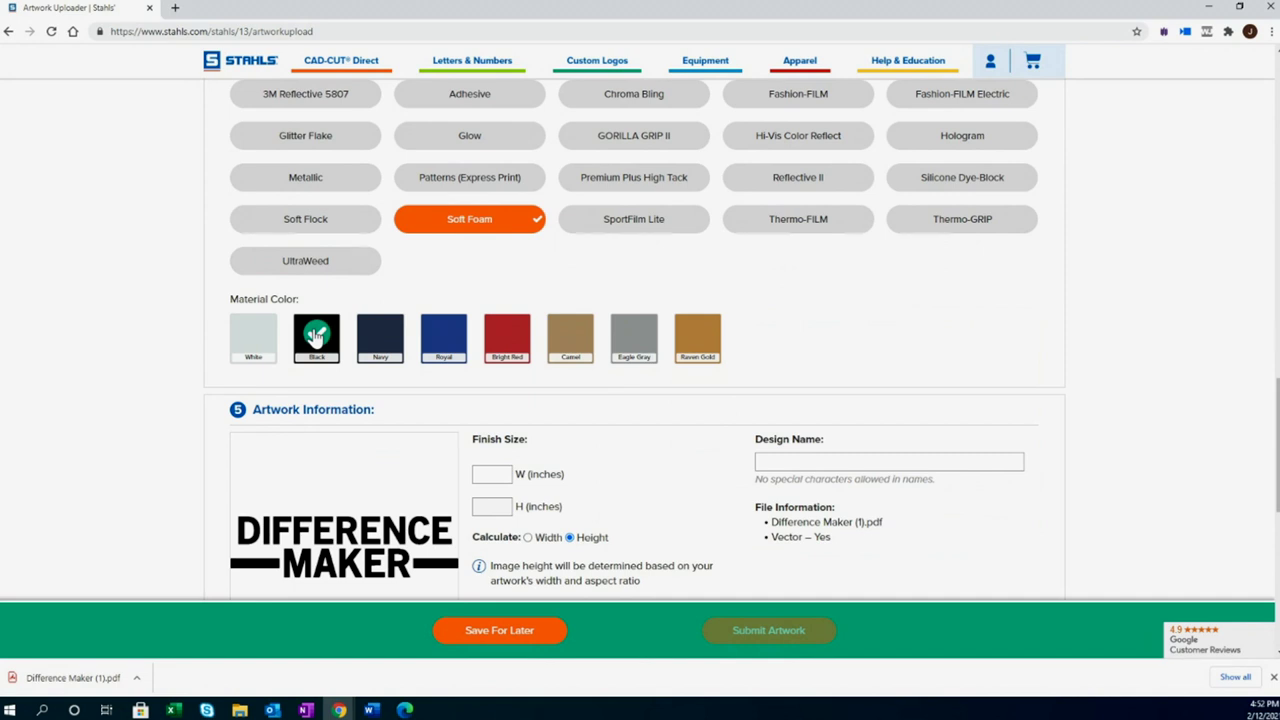
left_click(252, 342)
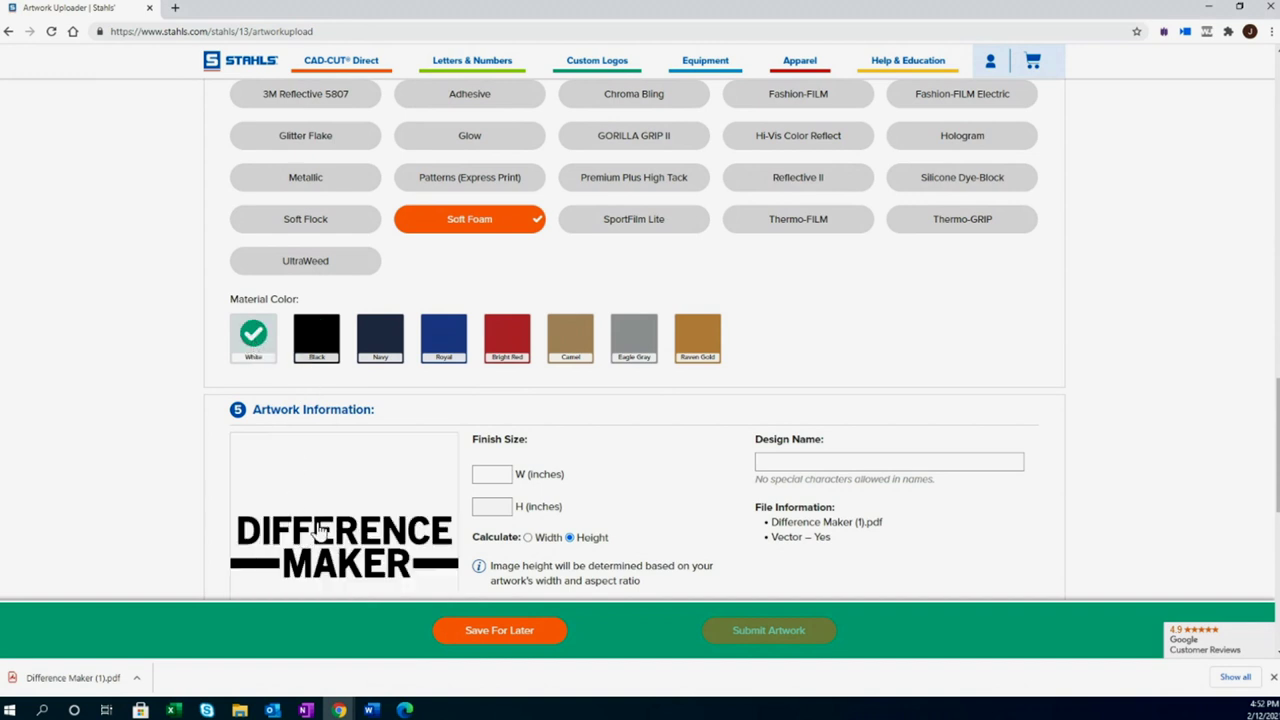
Step: Set the artwork's finish width to 10 inches and name the design "Difference Maker"
scroll(567, 306, "down", 1)
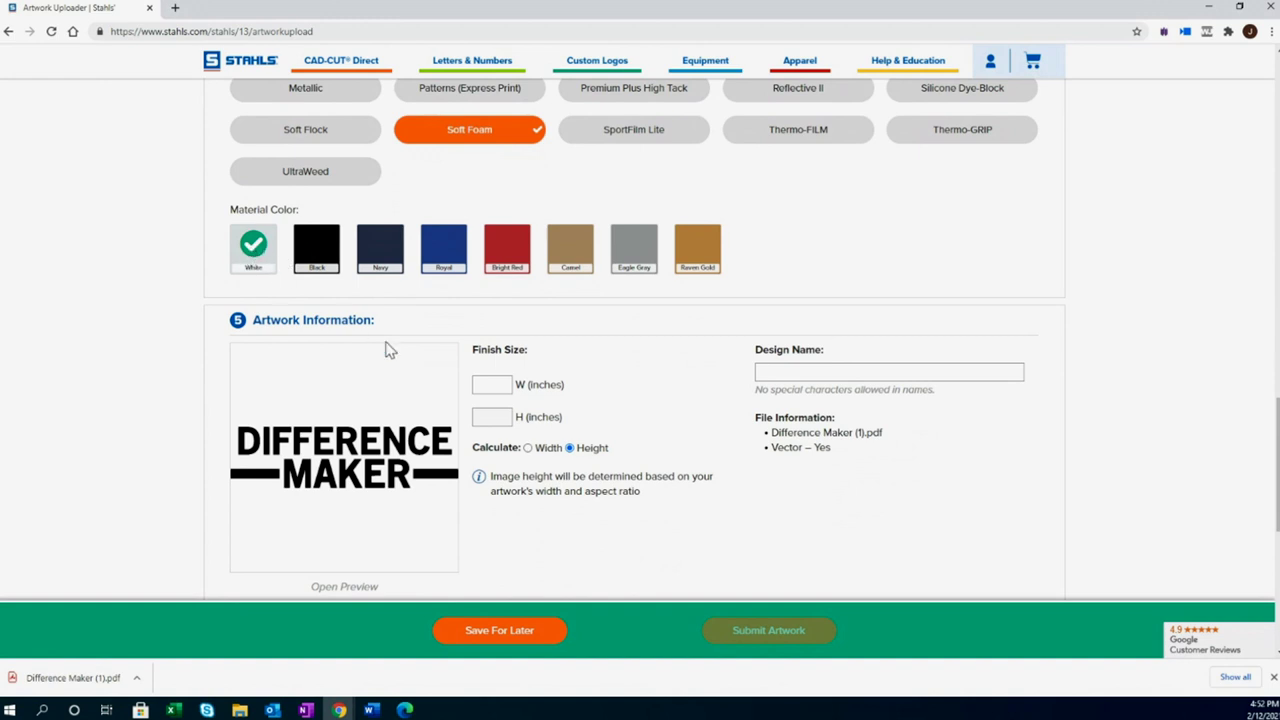
left_click(492, 390)
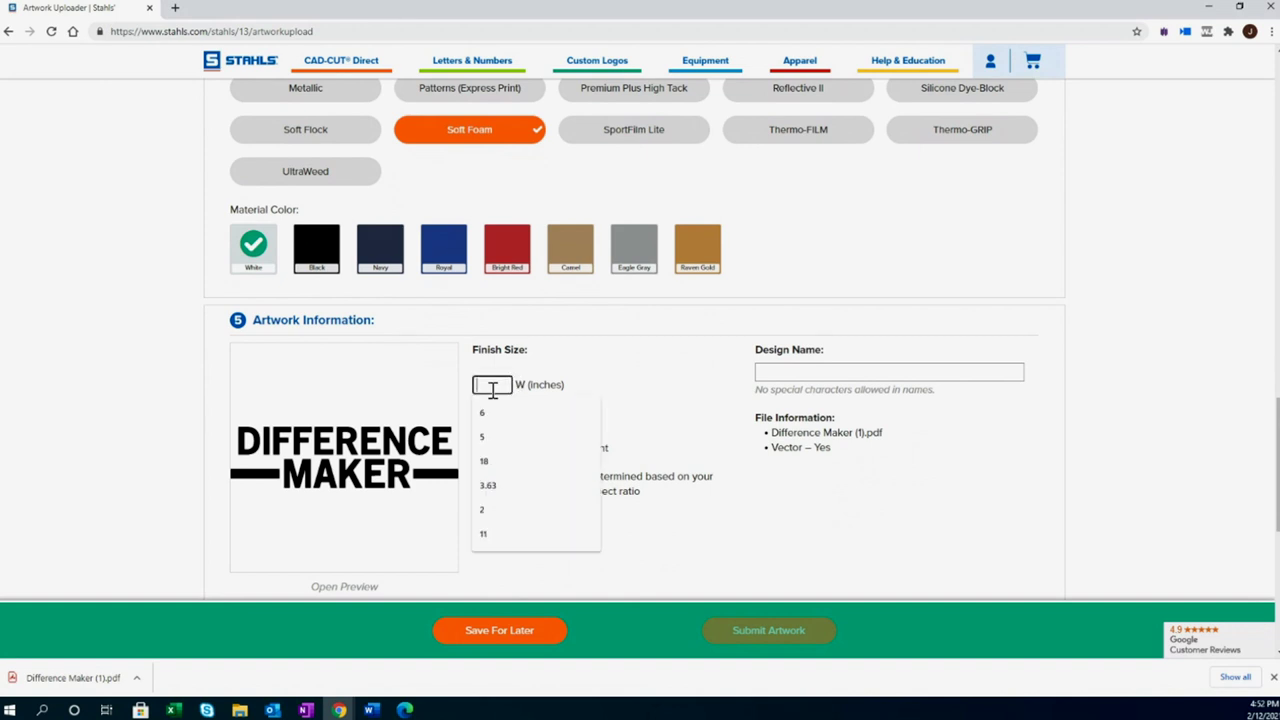
type("10")
left_click(627, 382)
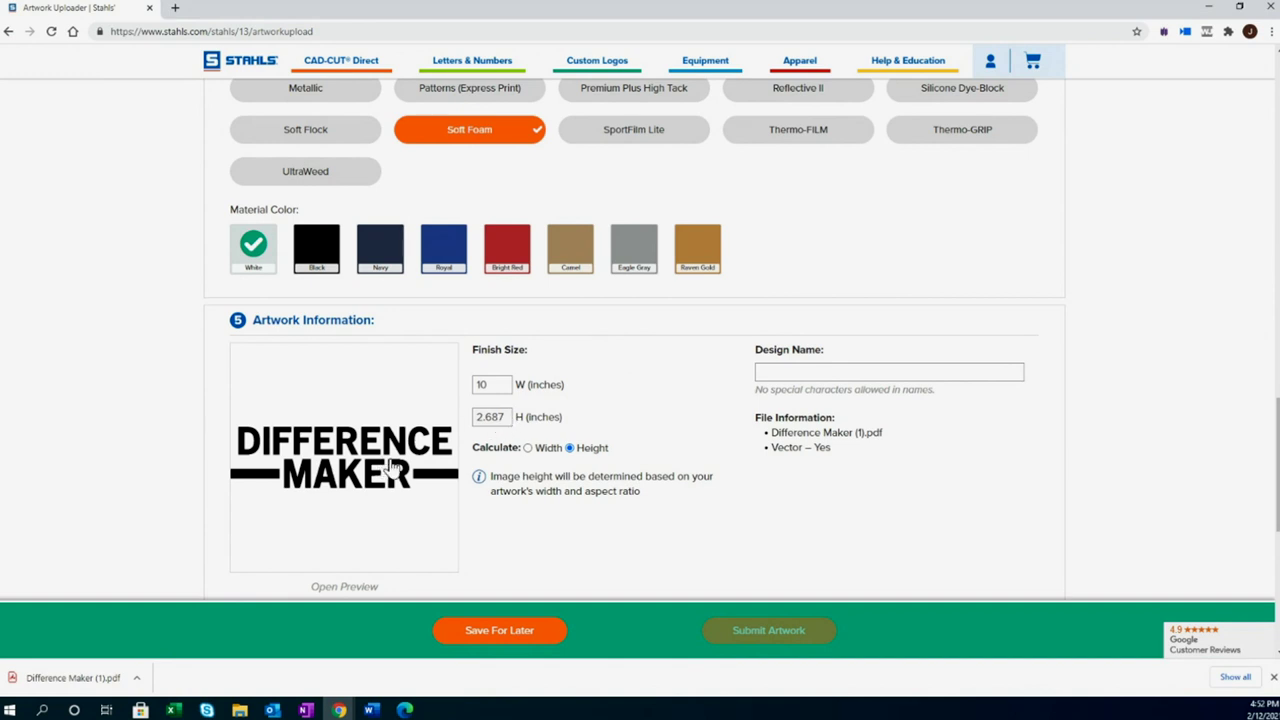
left_click(855, 370)
type("Dif")
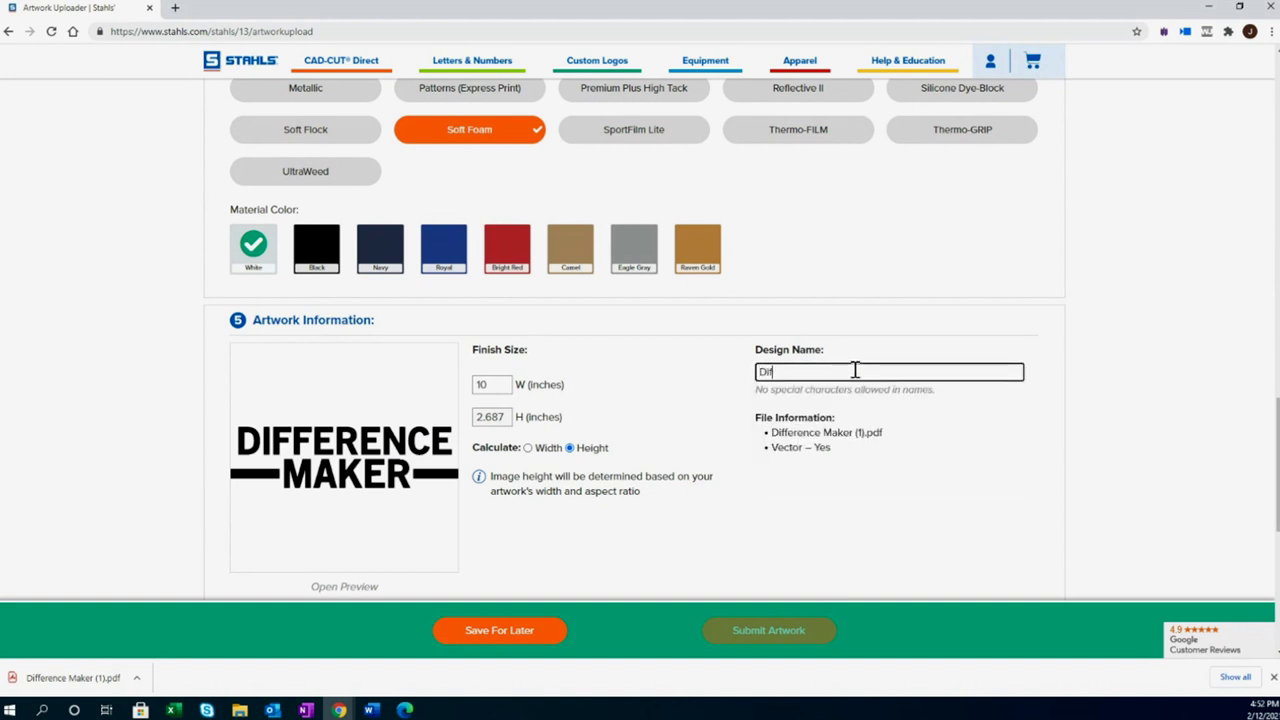
type("ference Maker")
left_click(965, 457)
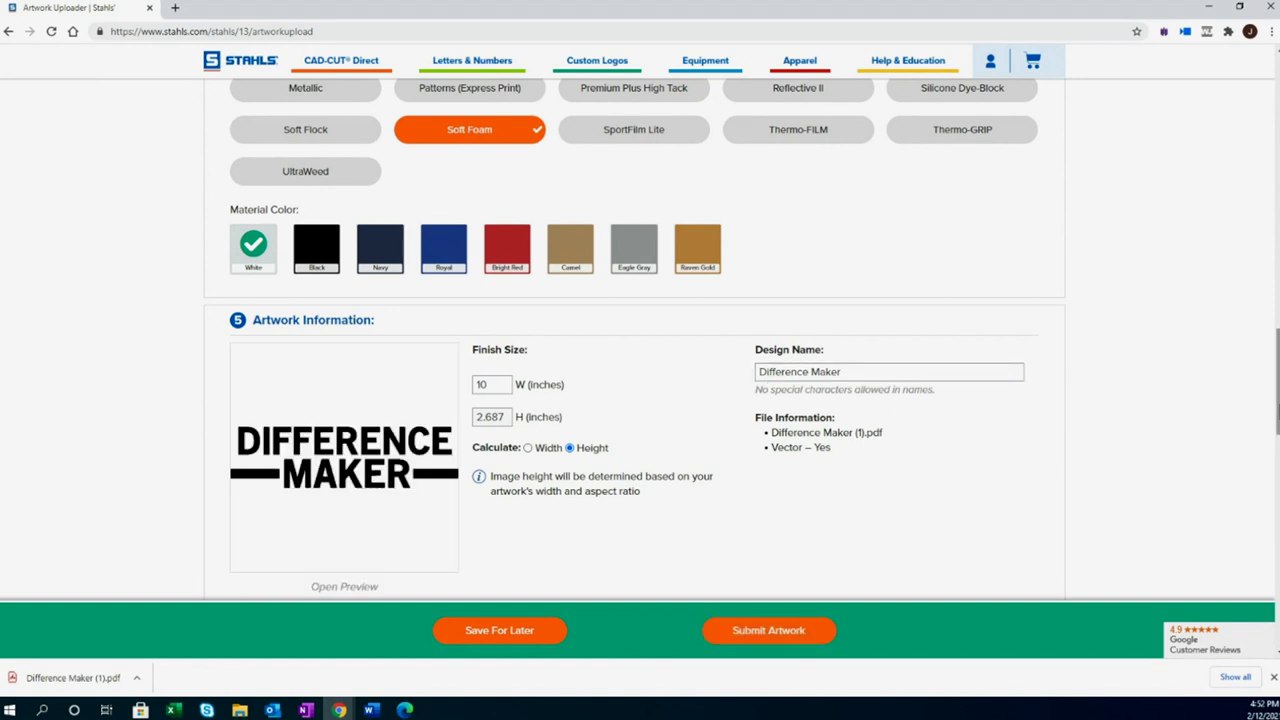
Step: Calculate the quote's estimated price for a quantity of 24, checking the Special Instructions field on the way
scroll(399, 408, "down", 3)
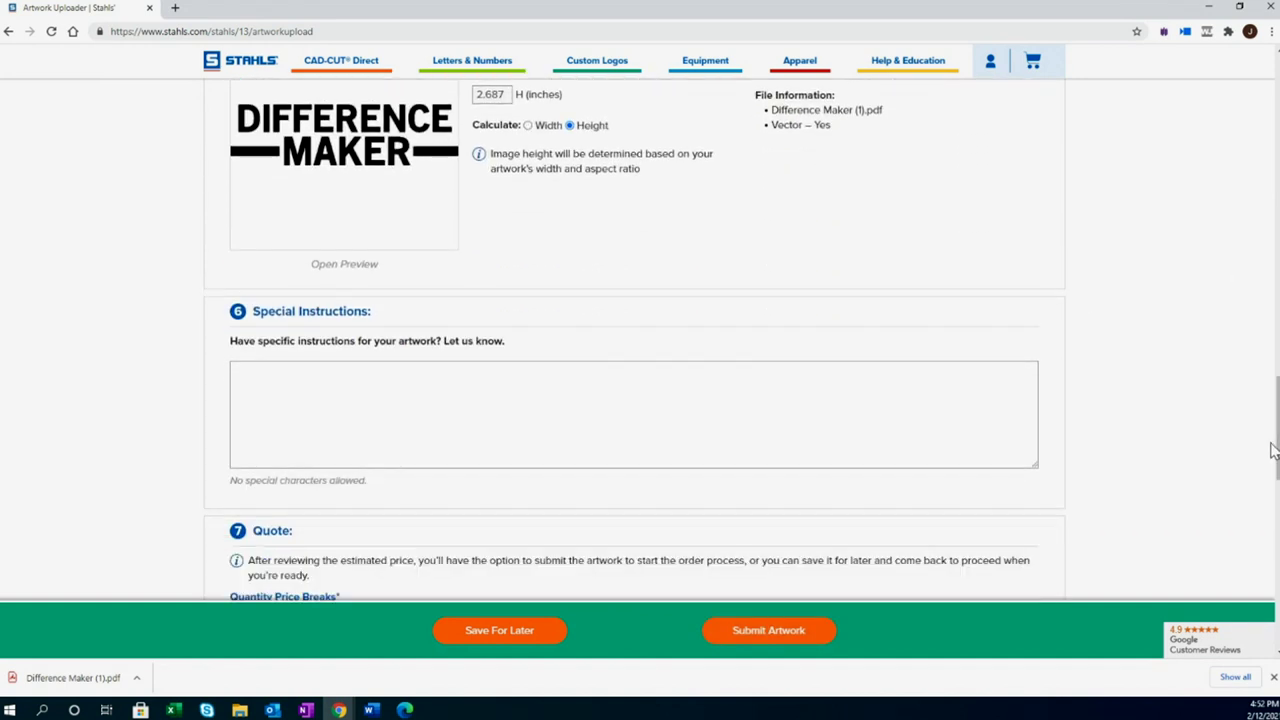
left_click(353, 396)
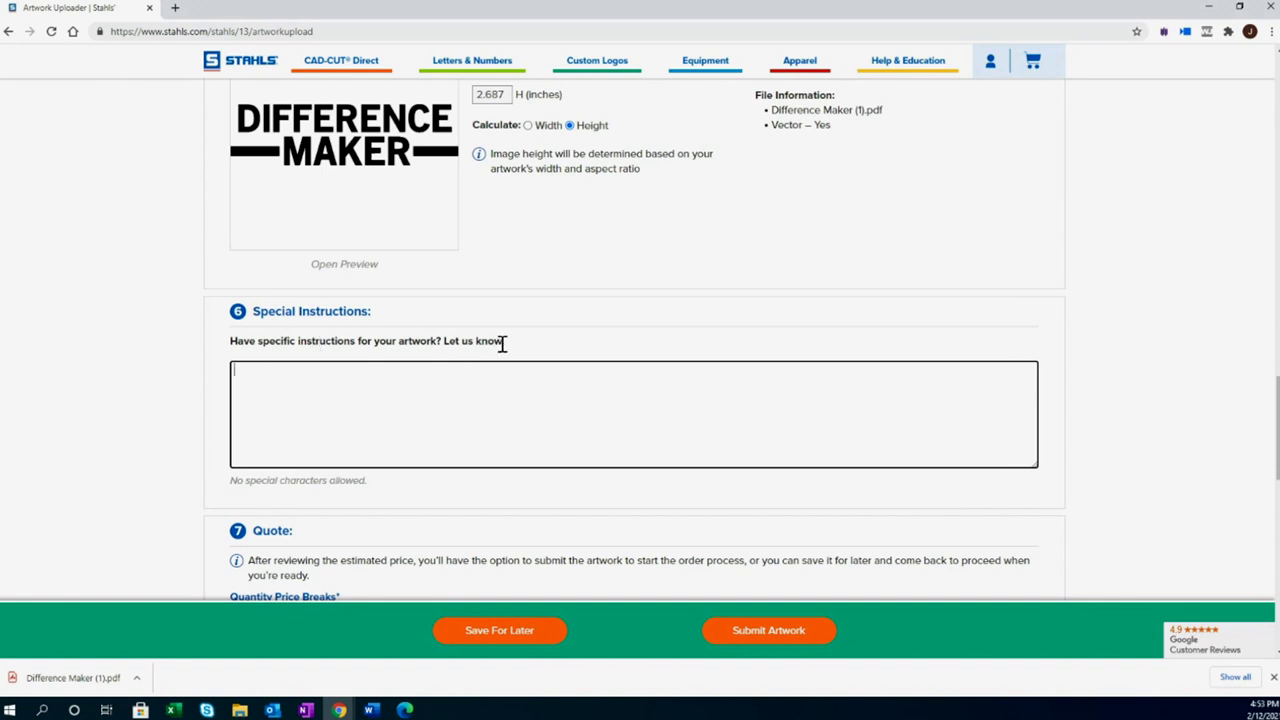
left_click_drag(1277, 425, 1277, 464)
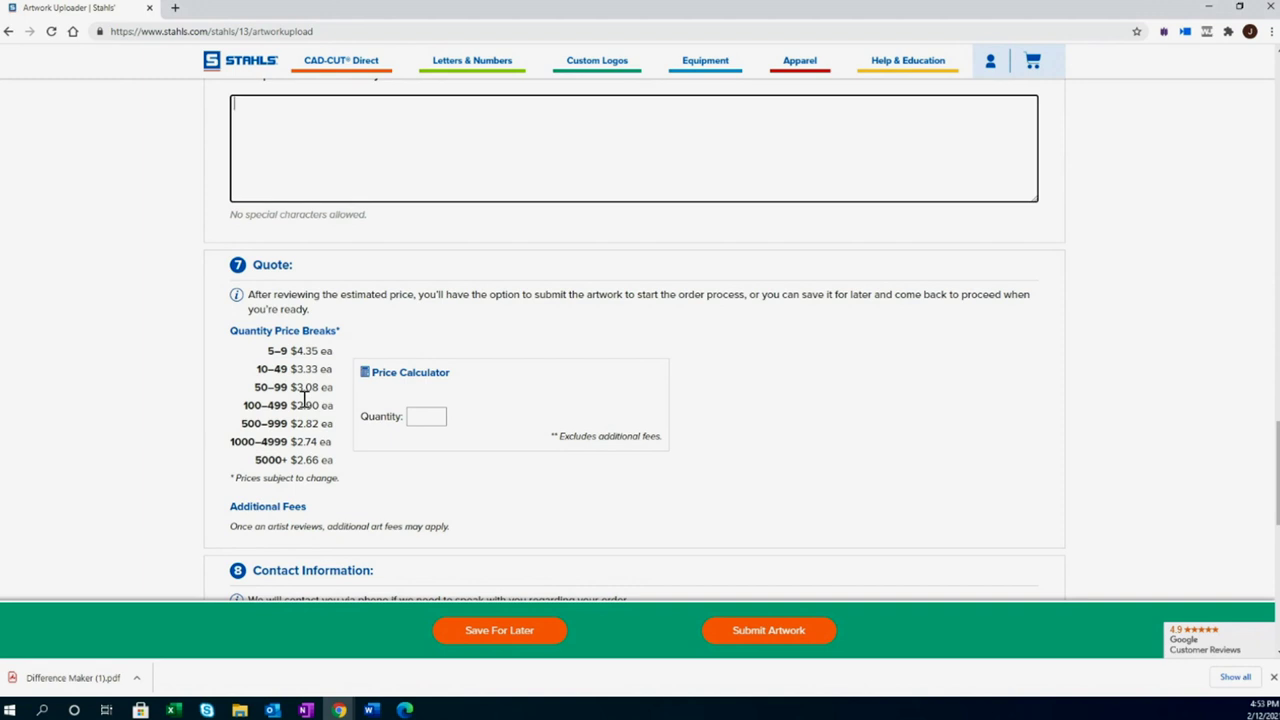
left_click(413, 416)
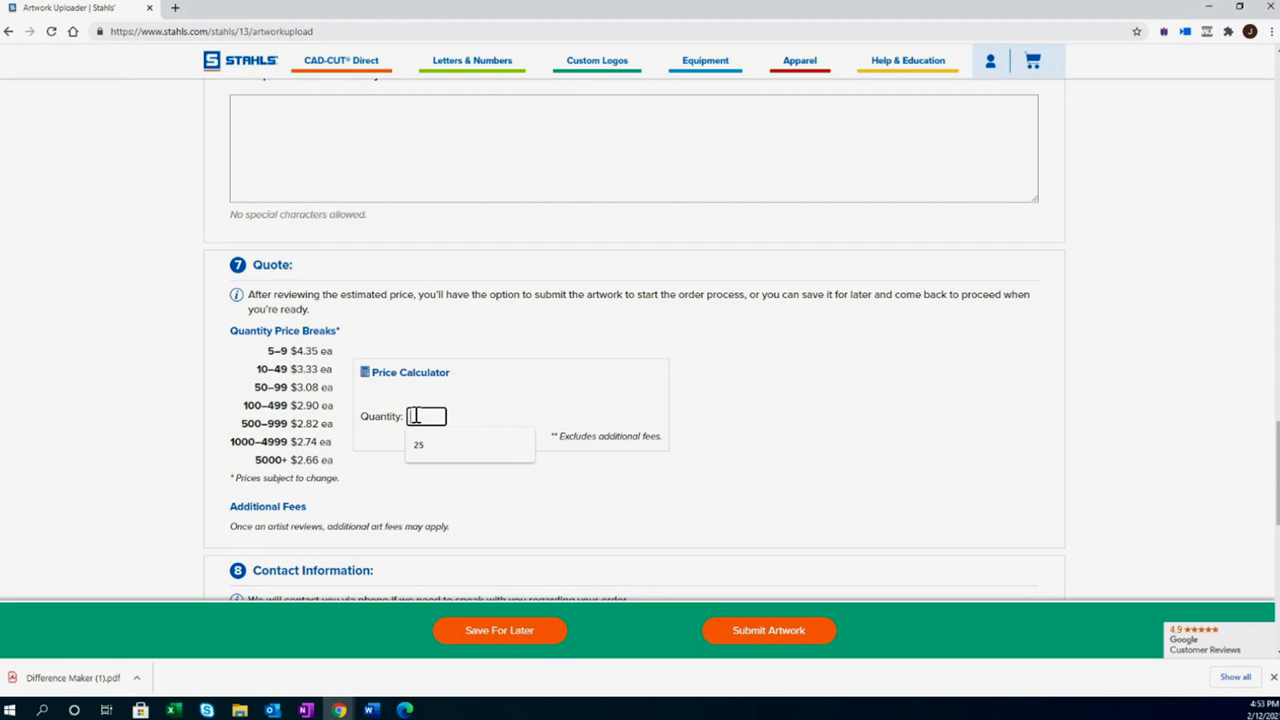
type("24")
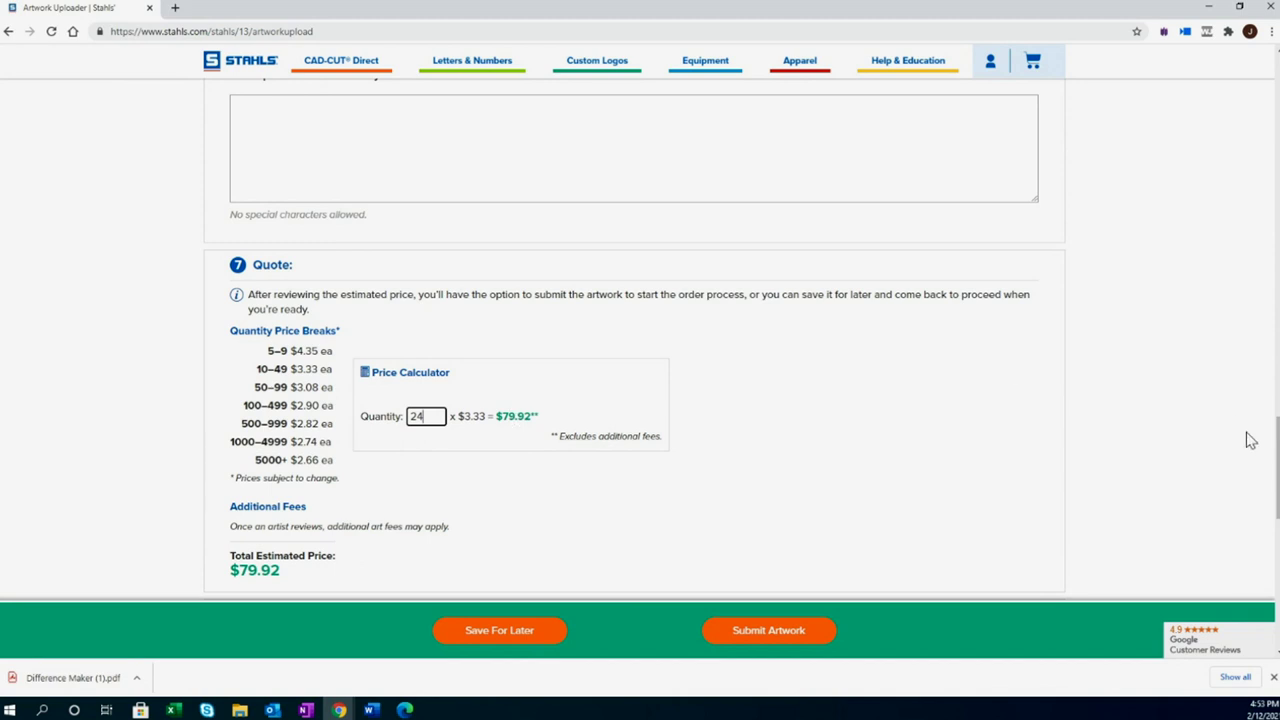
Step: Review the quote and the contact information, and submit the artwork
scroll(476, 385, "down", 2)
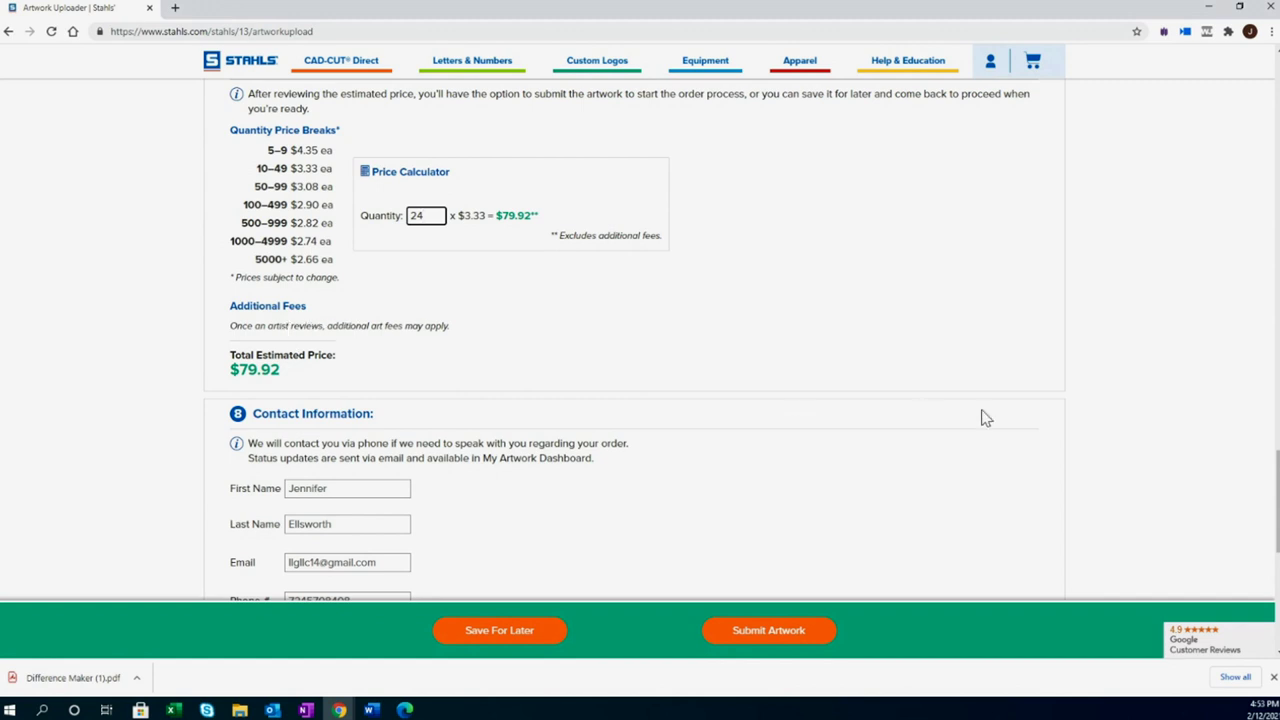
scroll(1277, 500, "up", 1)
scroll(1277, 500, "up", 1)
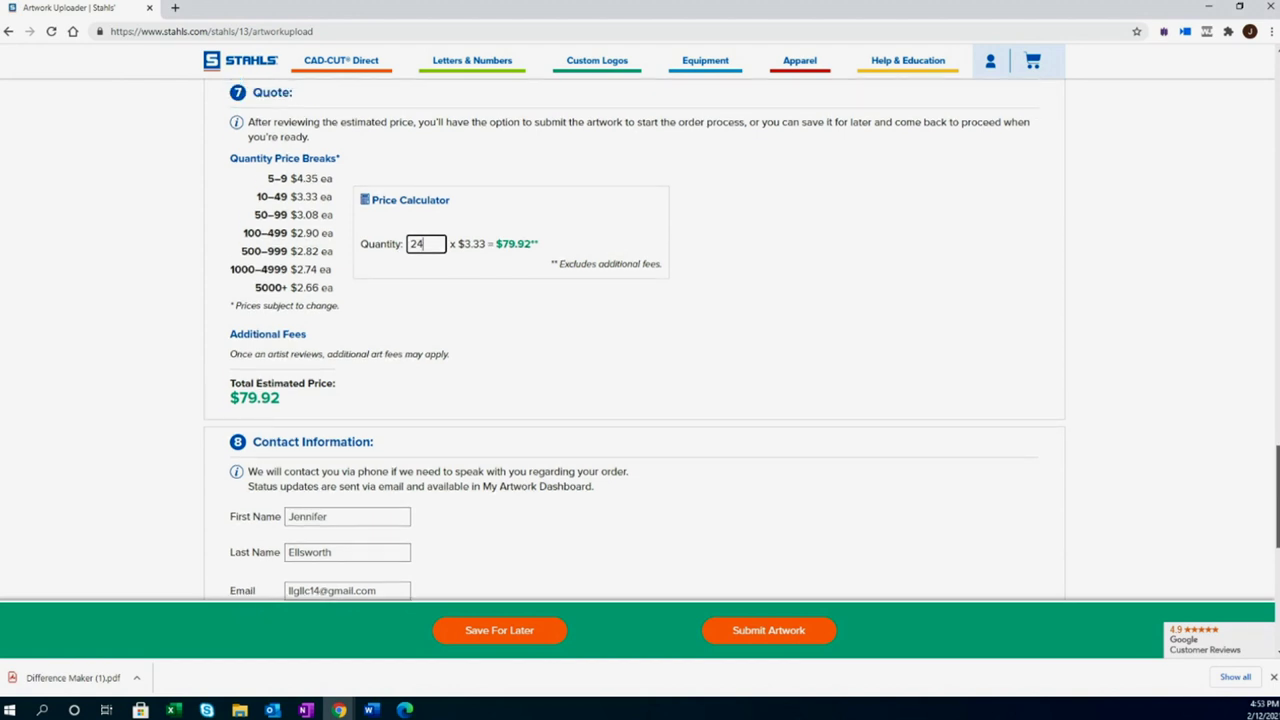
left_click(772, 632)
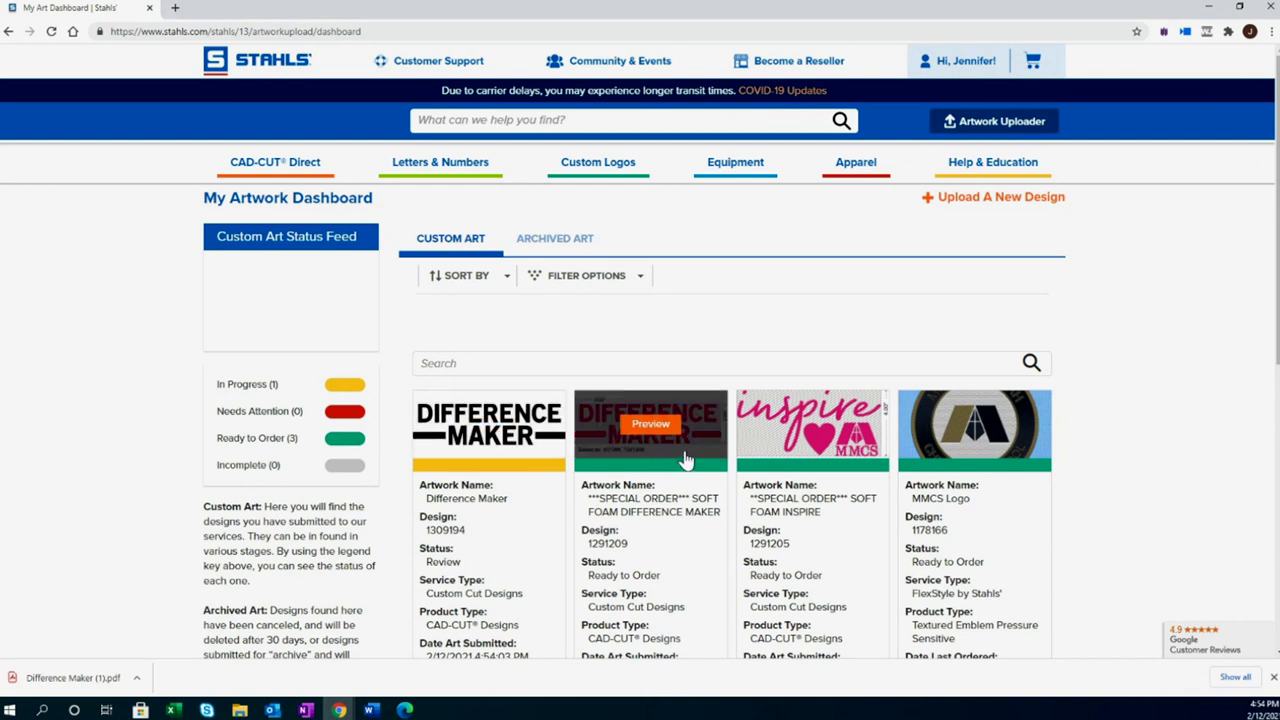
Step: Examine the status and details of the submitted Difference Maker design and the other custom art on the artwork dashboard
mouse_move(793, 466)
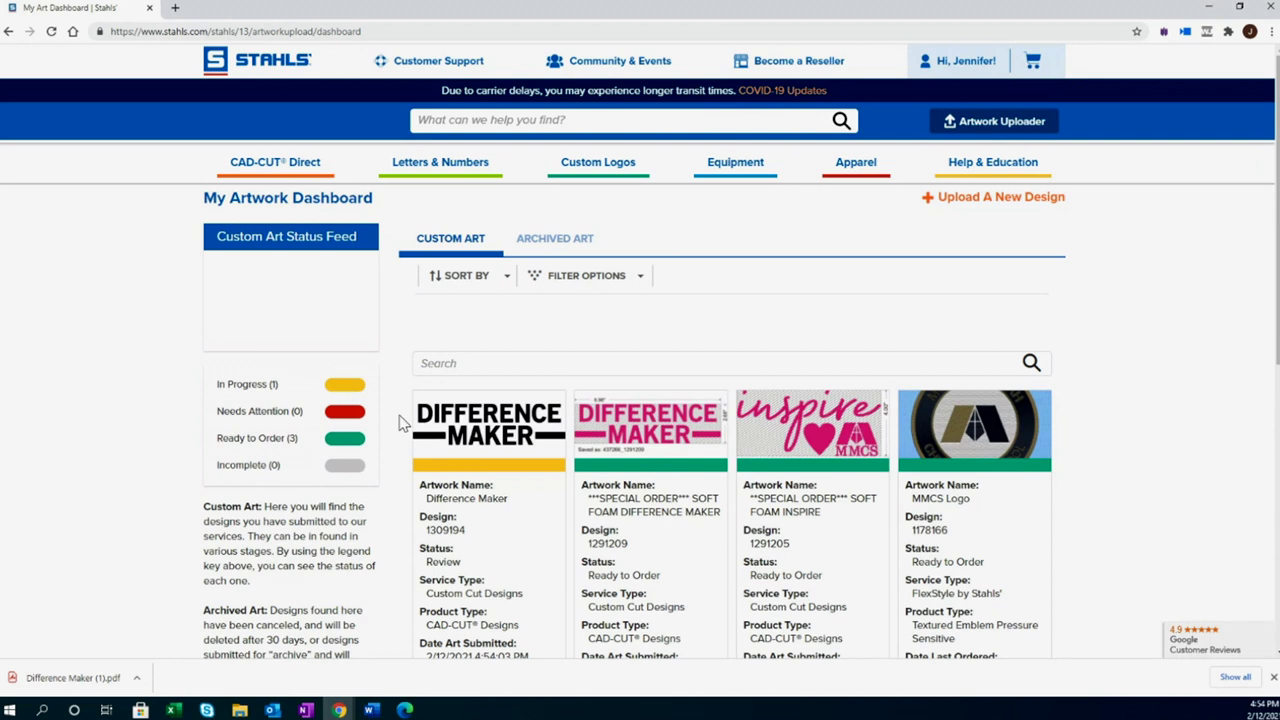
mouse_move(470, 447)
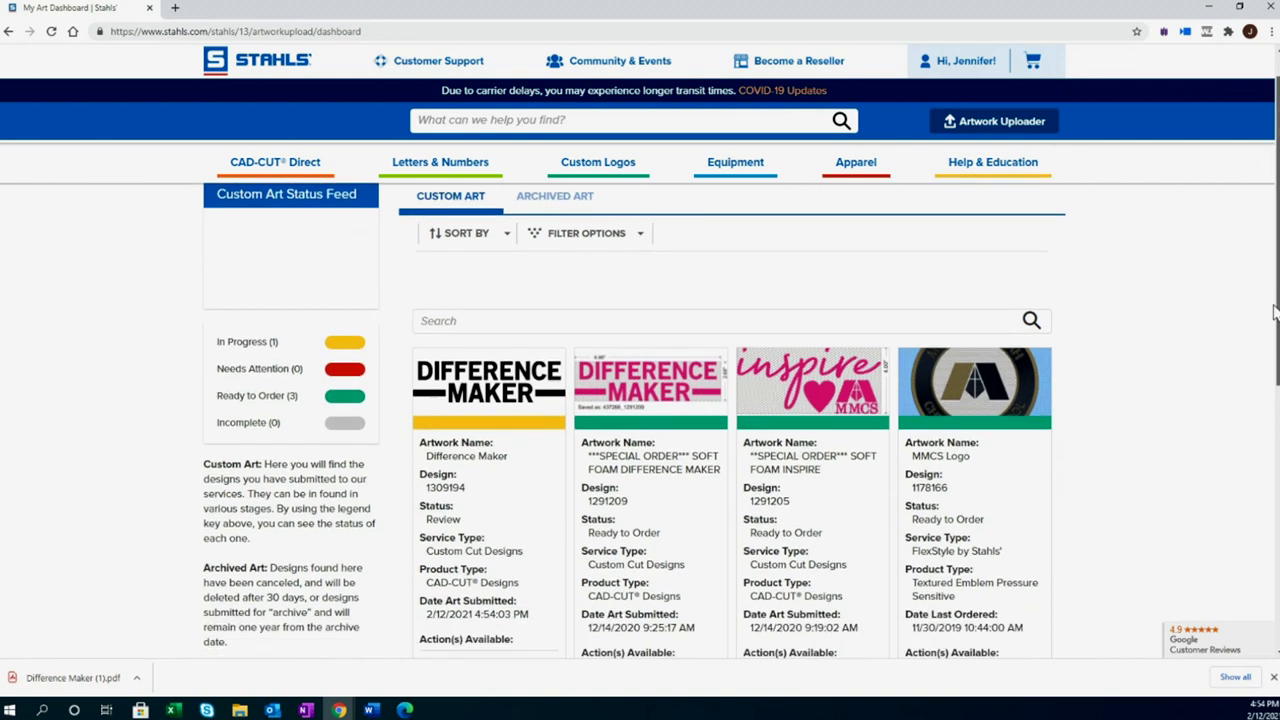
scroll(810, 420, "down", 1)
mouse_move(690, 372)
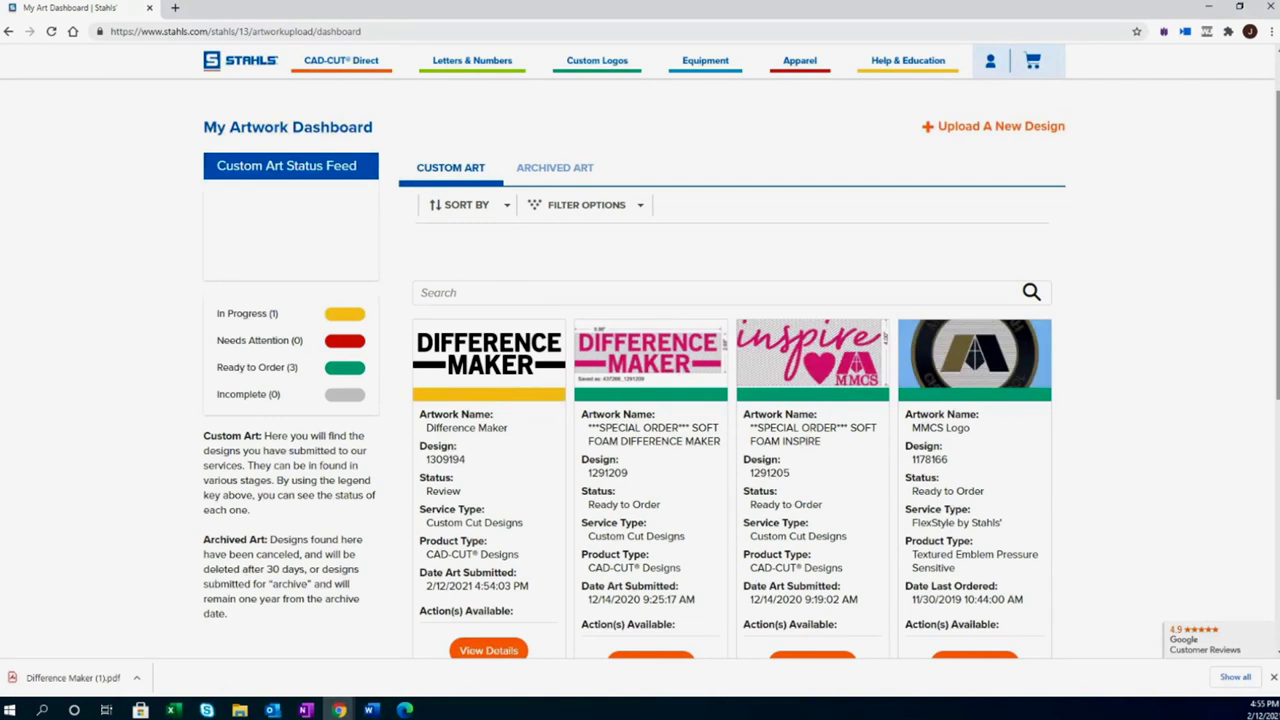
scroll(1248, 279, "up", 1)
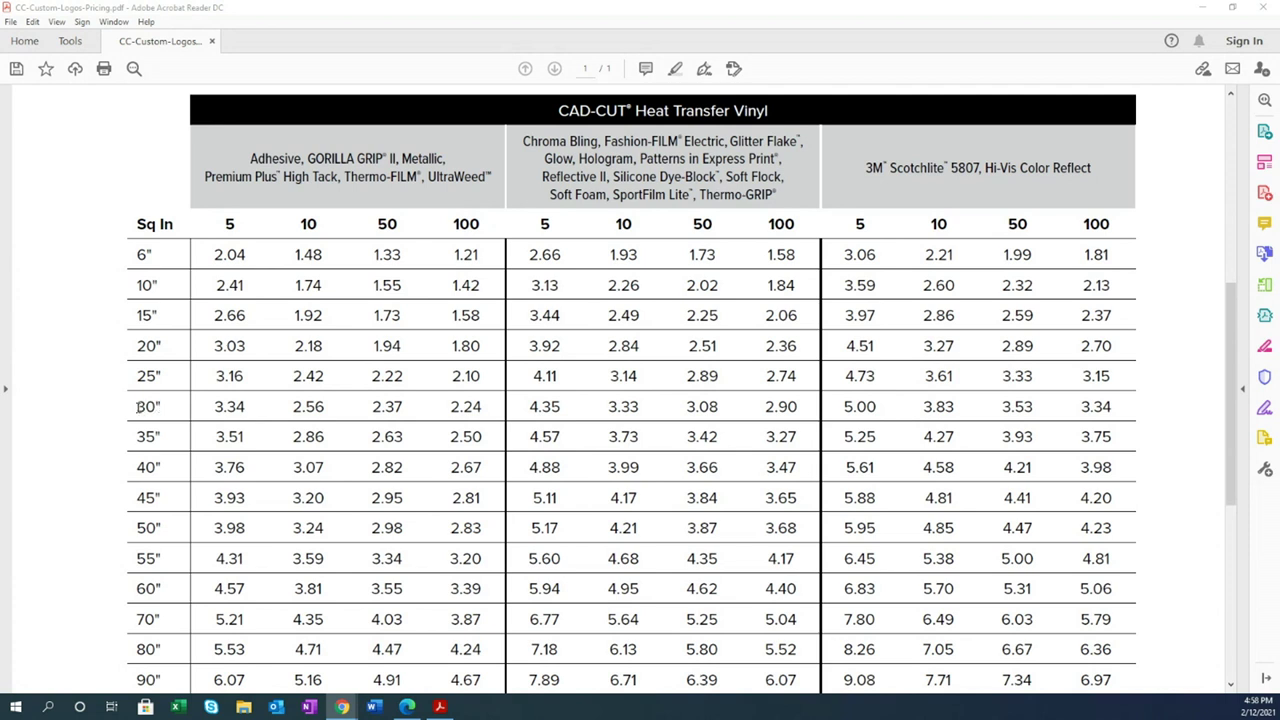
Step: Switch to the CC-Custom-Logos-Pricing PDF in Acrobat Reader and look up the 30 square inch prices for the material group containing UltraWeed
left_click(138, 406)
left_click_drag(138, 406, 163, 406)
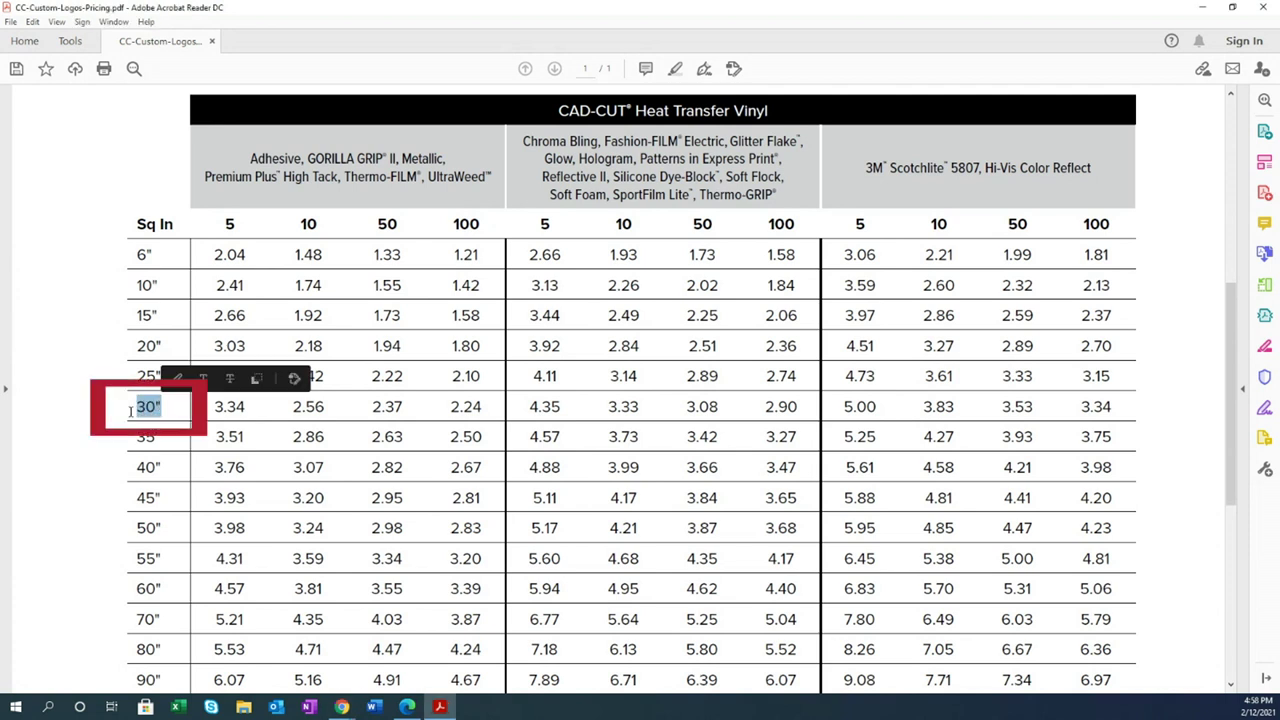
left_click(110, 415)
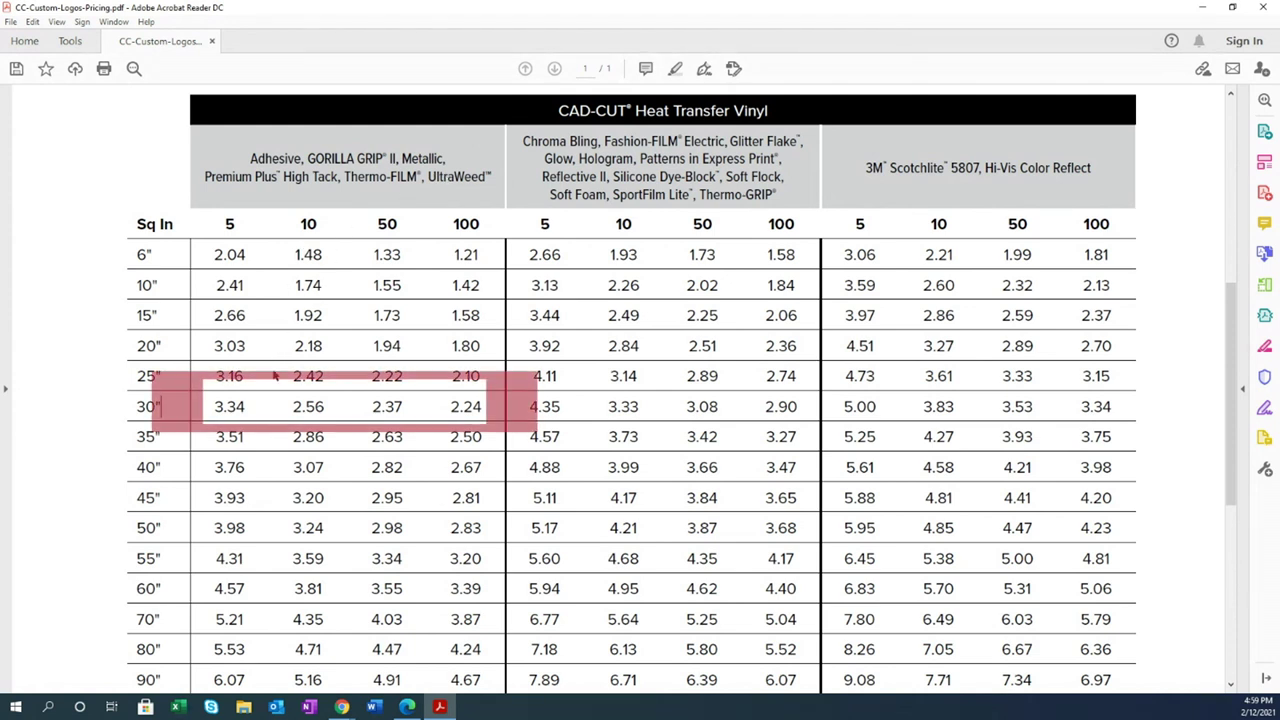
left_click_drag(211, 406, 481, 406)
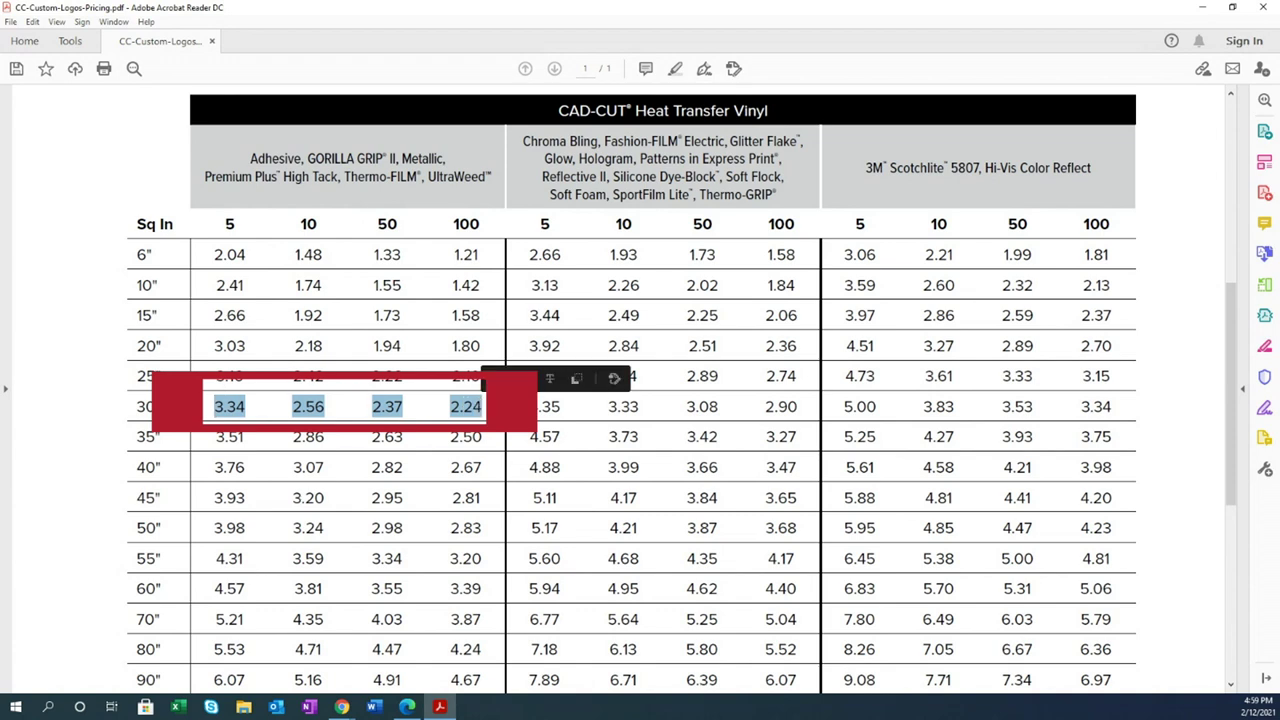
left_click(481, 406)
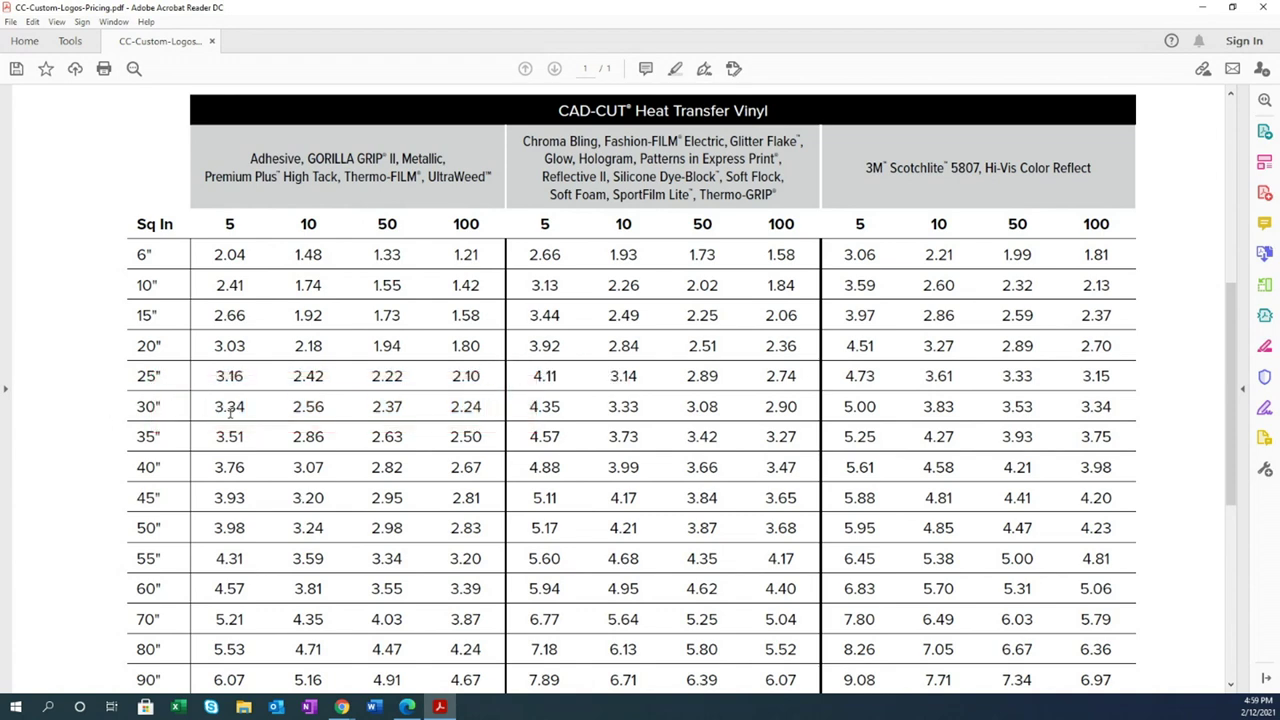